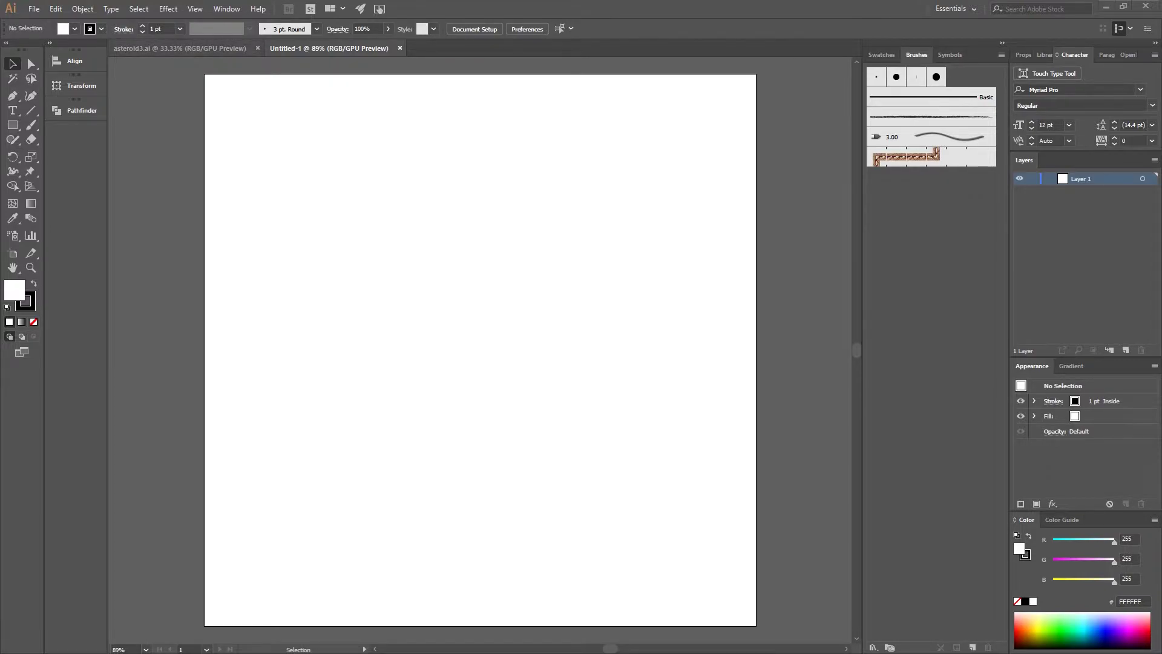
# - In the asteroid reference document, delete its shadow and highlight shapes, then return to Untitled-1
pyautogui.hotkey('ctrl', 'Tab')
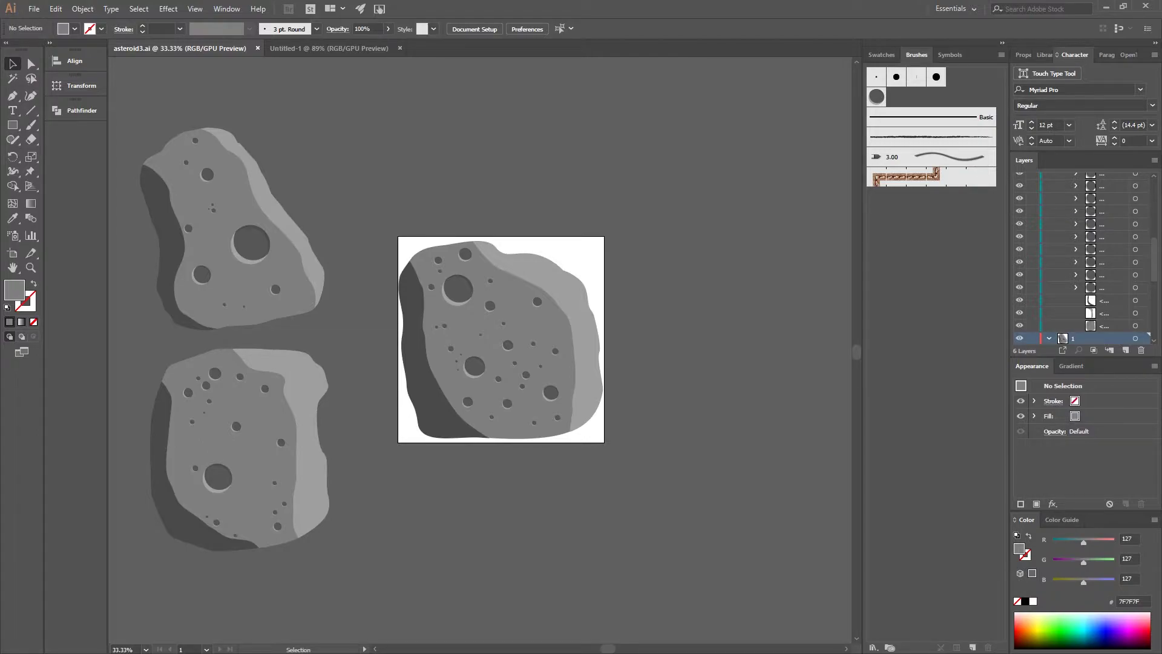
pyautogui.hscroll(-2, 481, 346)
pyautogui.hscroll(-2, 481, 346)
pyautogui.scroll(2, 481, 345)
pyautogui.scroll(-2, 482, 345)
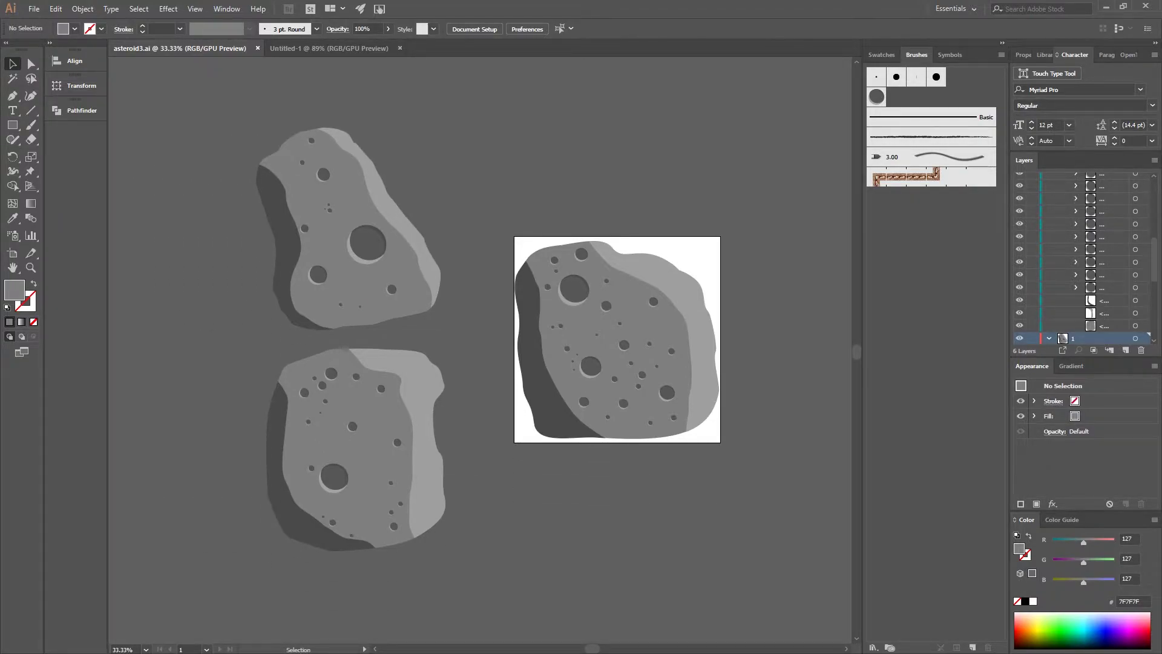
pyautogui.scroll(1, 482, 345)
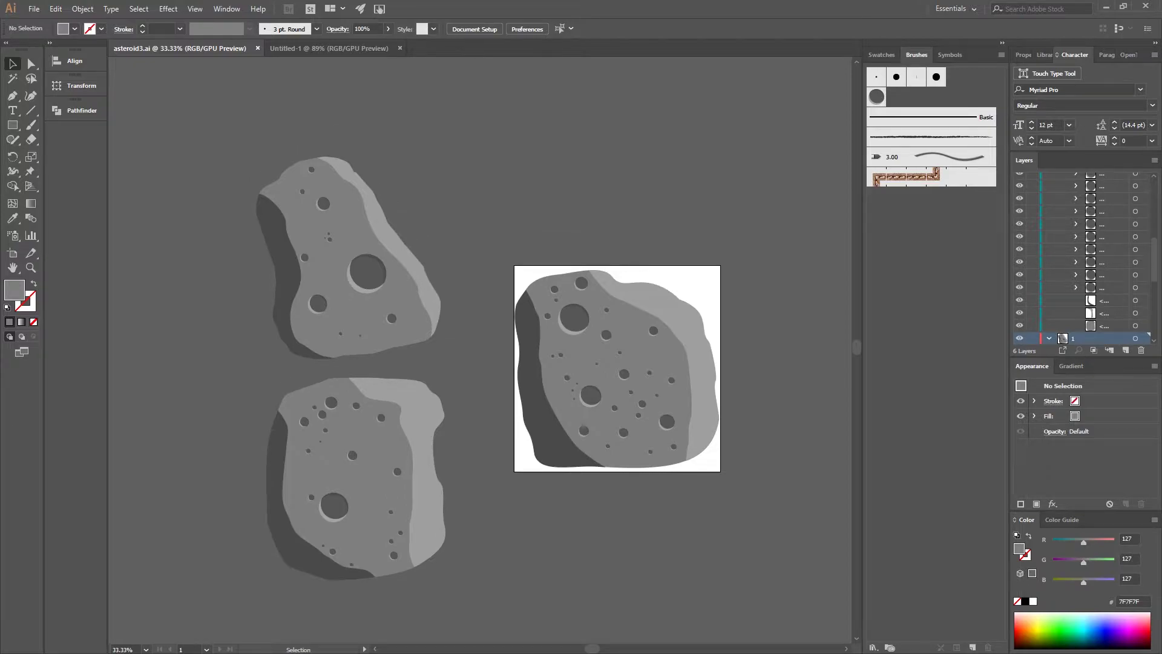
pyautogui.click(277, 254)
pyautogui.scroll(2, 329, 245)
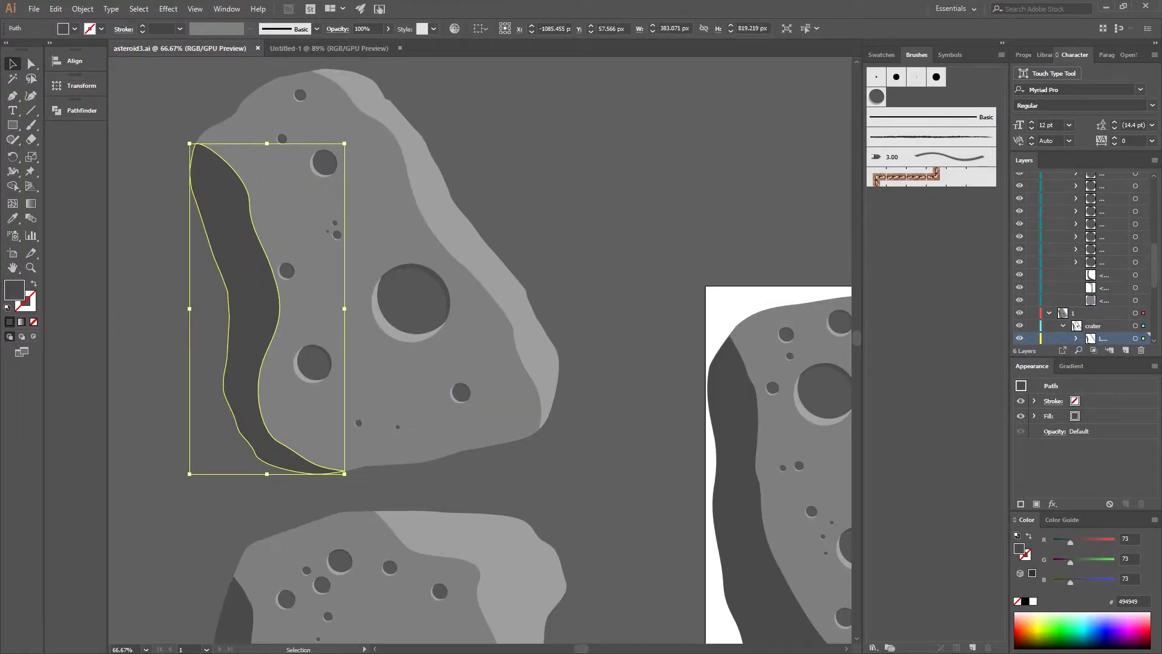
pyautogui.press('Delete')
pyautogui.click(532, 299)
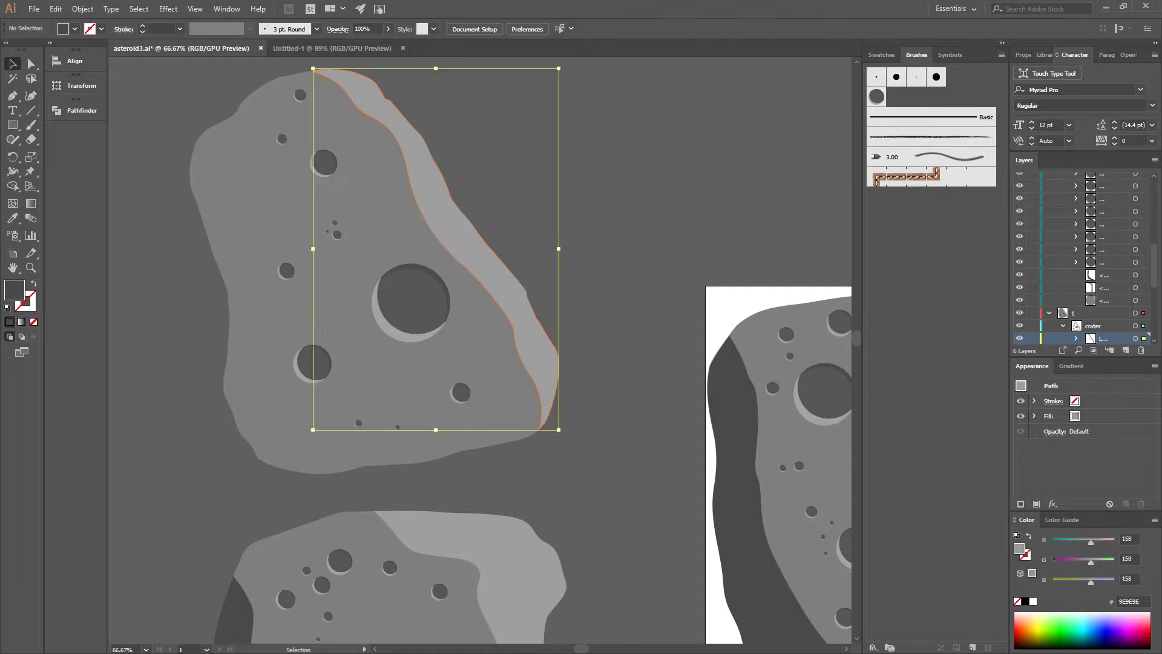
pyautogui.press('Delete')
pyautogui.scroll(-3, 495, 217)
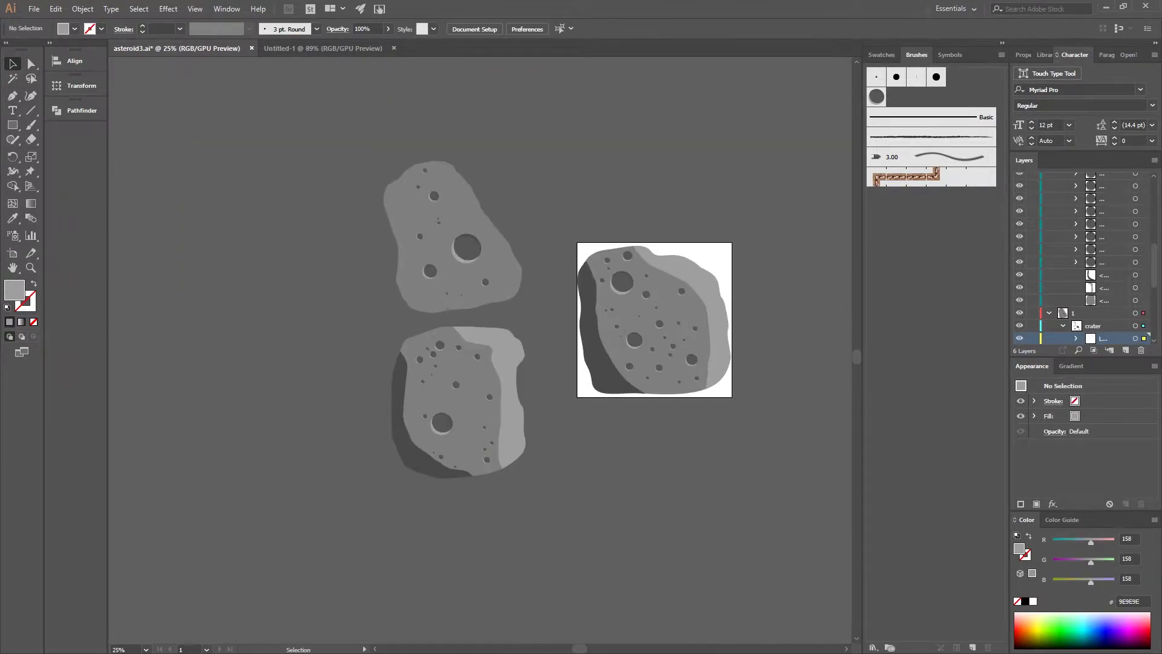
pyautogui.scroll(3, 473, 182)
pyautogui.scroll(3, 475, 465)
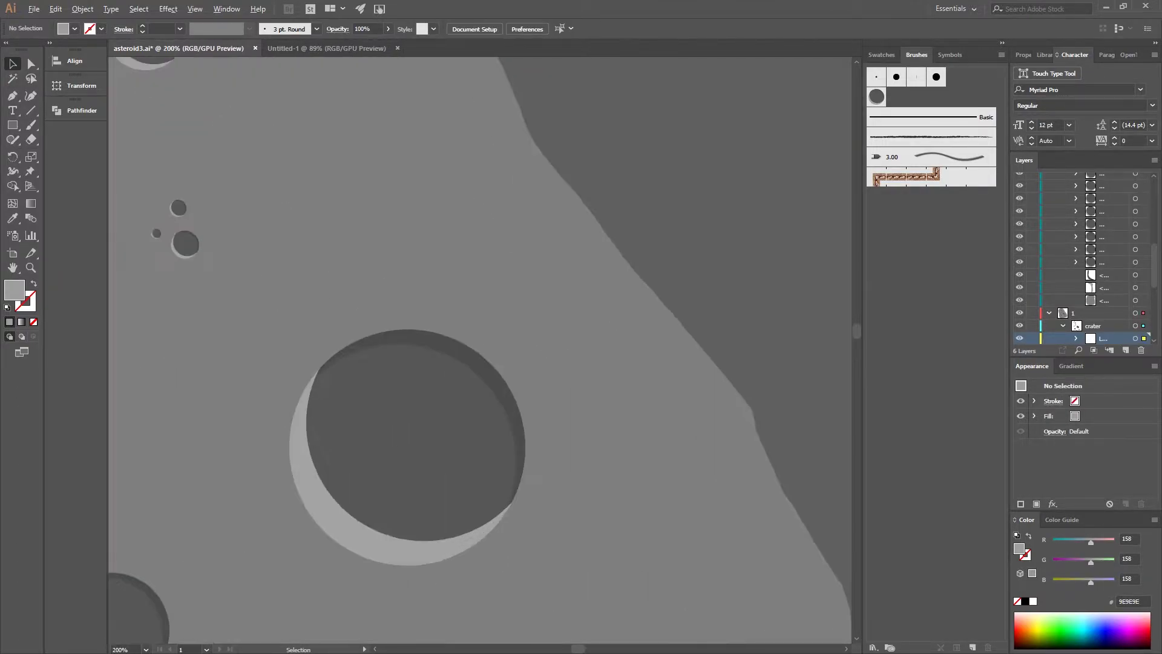
pyautogui.click(474, 465)
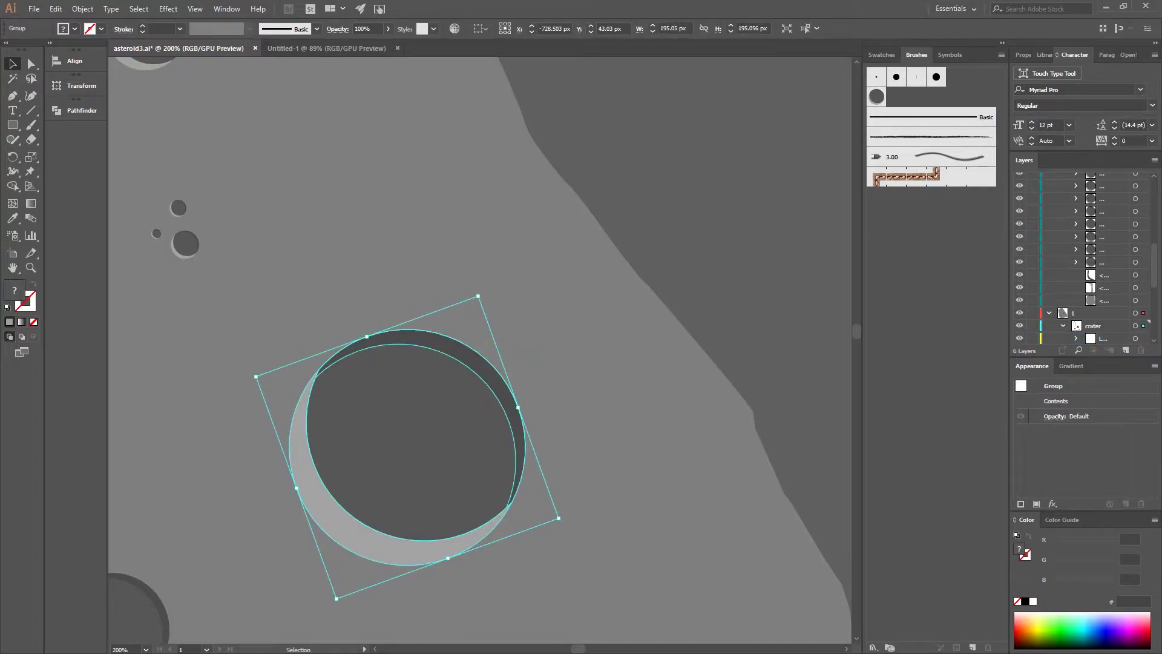
pyautogui.scroll(-3, 452, 407)
pyautogui.click(581, 227)
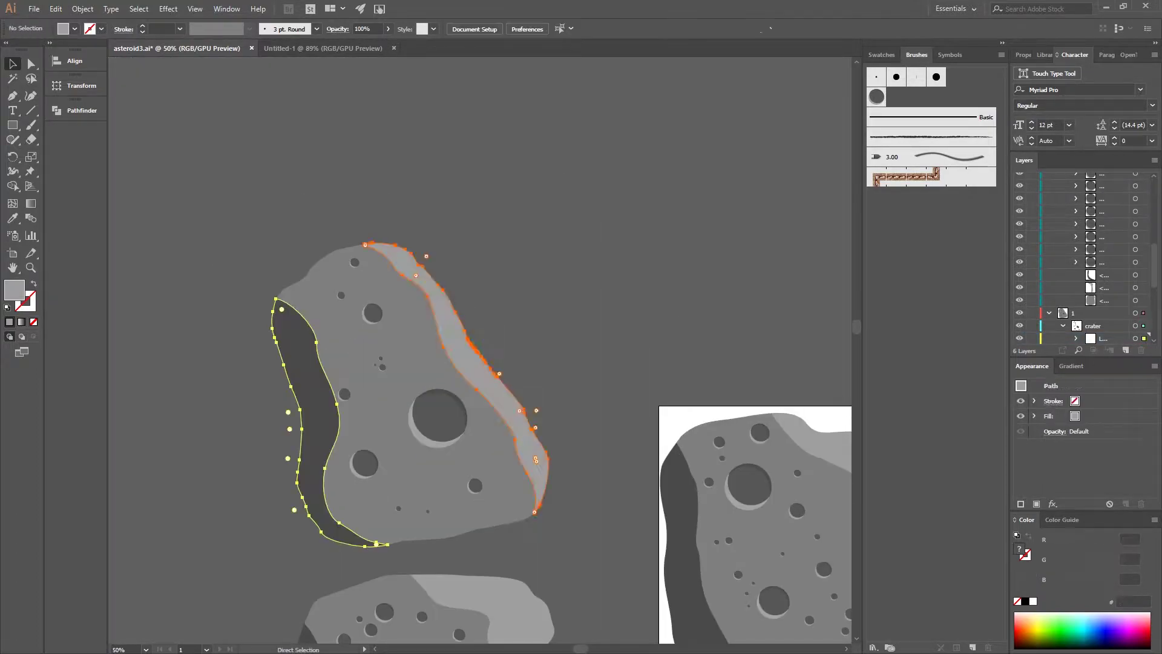
pyautogui.scroll(-2, 543, 430)
pyautogui.scroll(-1, 544, 429)
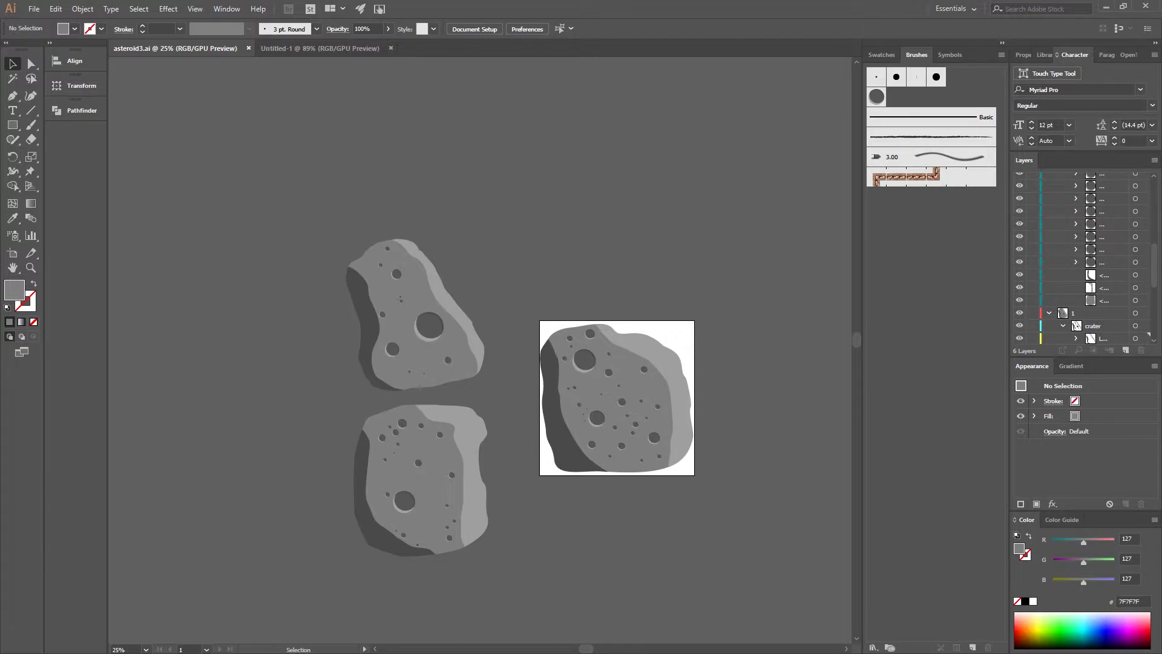
pyautogui.moveTo(318, 48)
pyautogui.mouseDown()
pyautogui.moveTo(387, 33)
pyautogui.moveTo(380, 9)
pyautogui.mouseUp()
pyautogui.hotkey('ctrl', 'Tab')
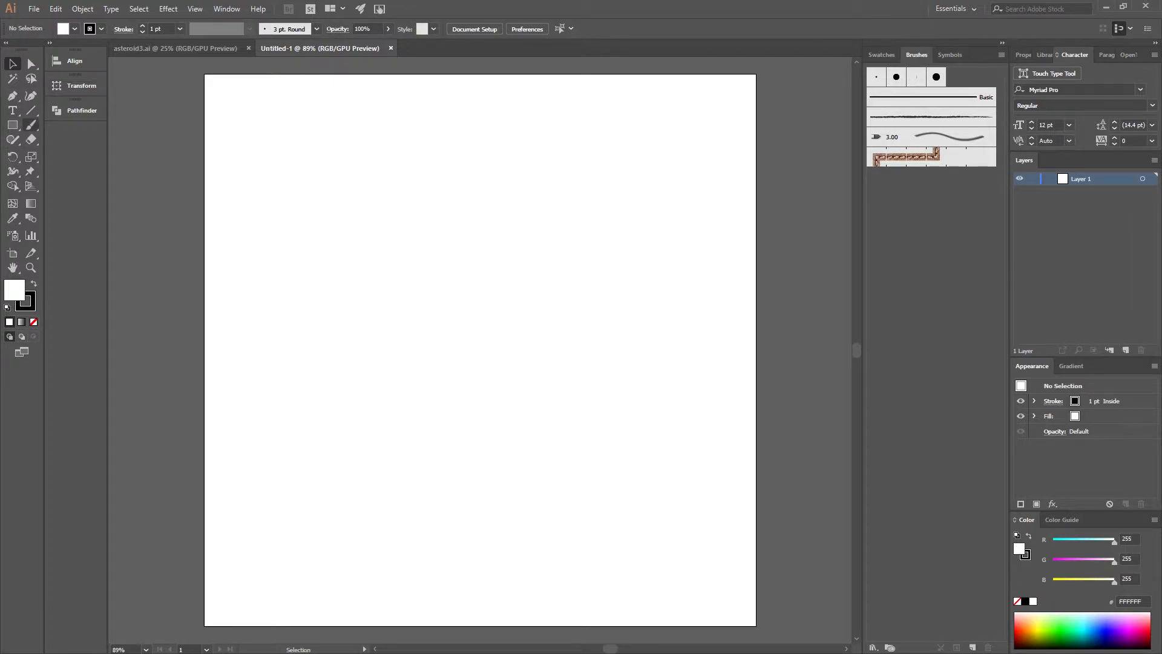
# - Draw a rectangle covering the whole artboard and fill it black (000000)
pyautogui.click(13, 125)
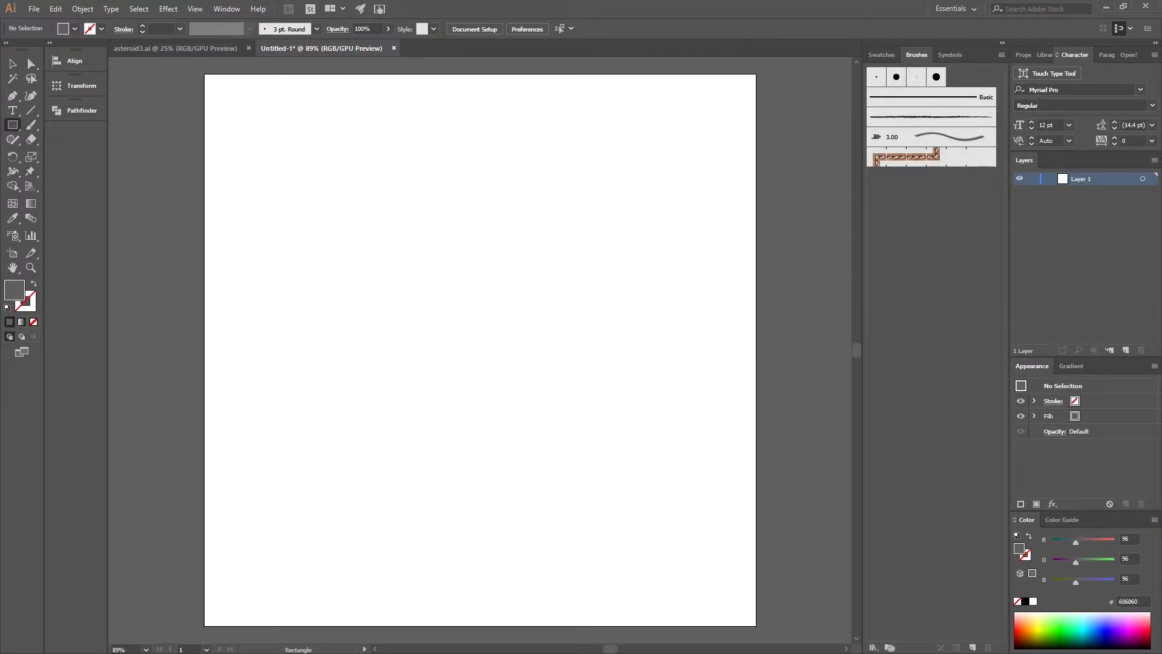
pyautogui.moveTo(205, 75); pyautogui.dragTo(756, 626)
pyautogui.press('v')
pyautogui.doubleClick(13, 290)
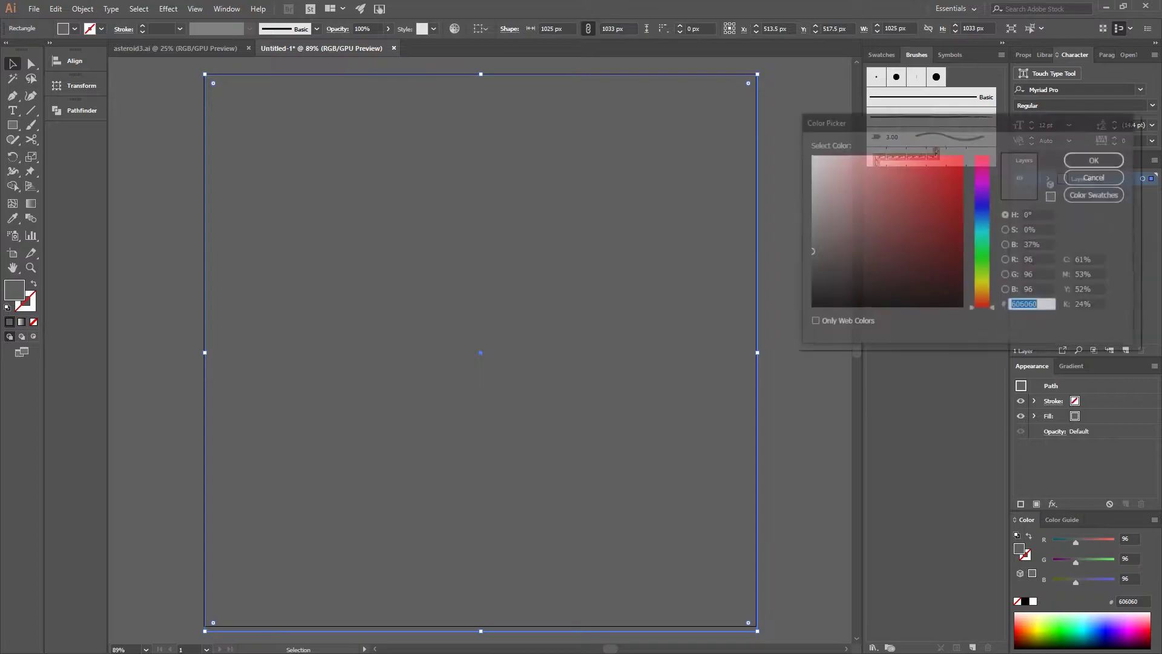
pyautogui.write('0')
pyautogui.press('Return')
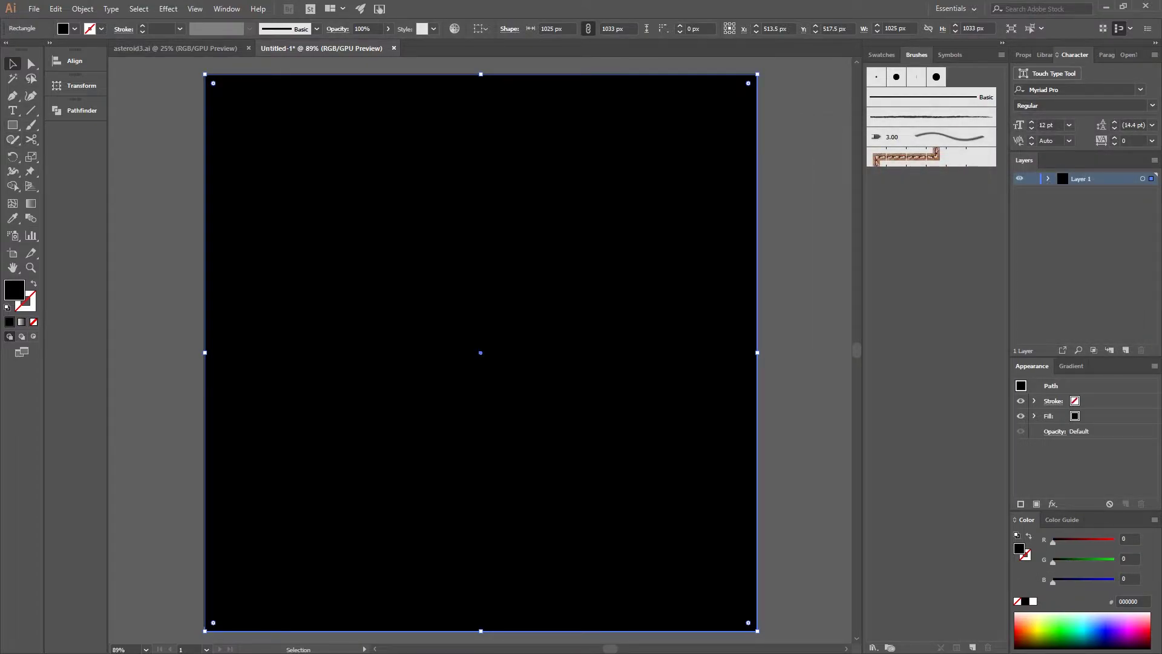
pyautogui.moveTo(13, 124); pyautogui.dragTo(55, 154)
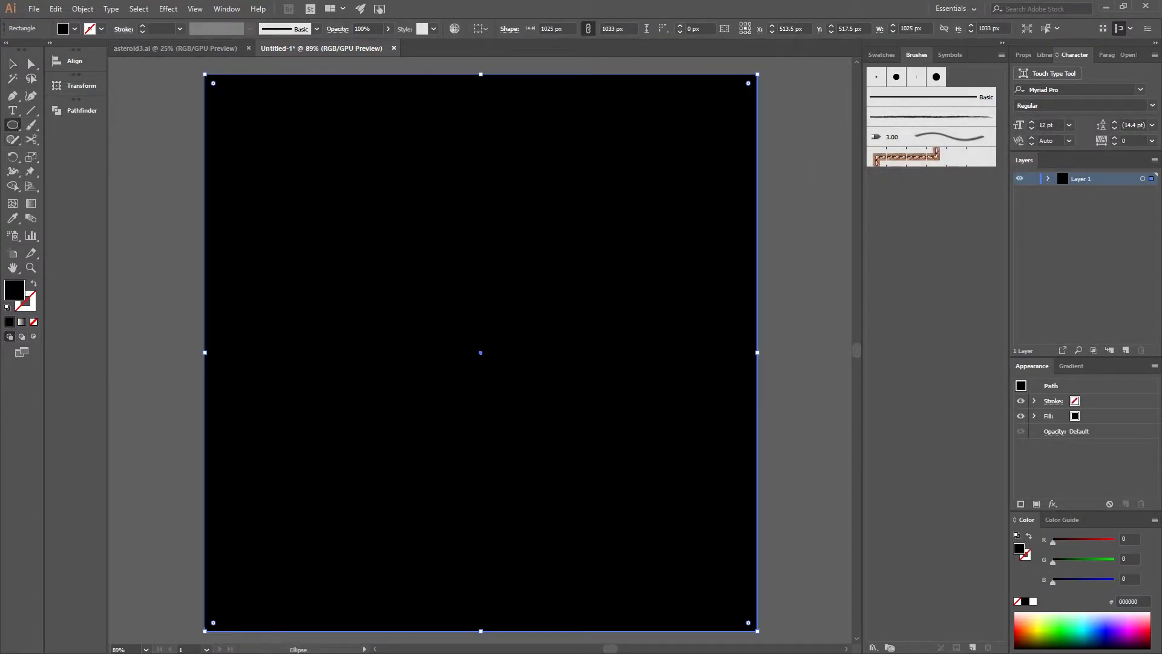
# - Add a new layer, show the grid, and draw a large circle centred on the black square
pyautogui.hotkey('ctrl', 'l')
pyautogui.hotkey('ctrl', "'")
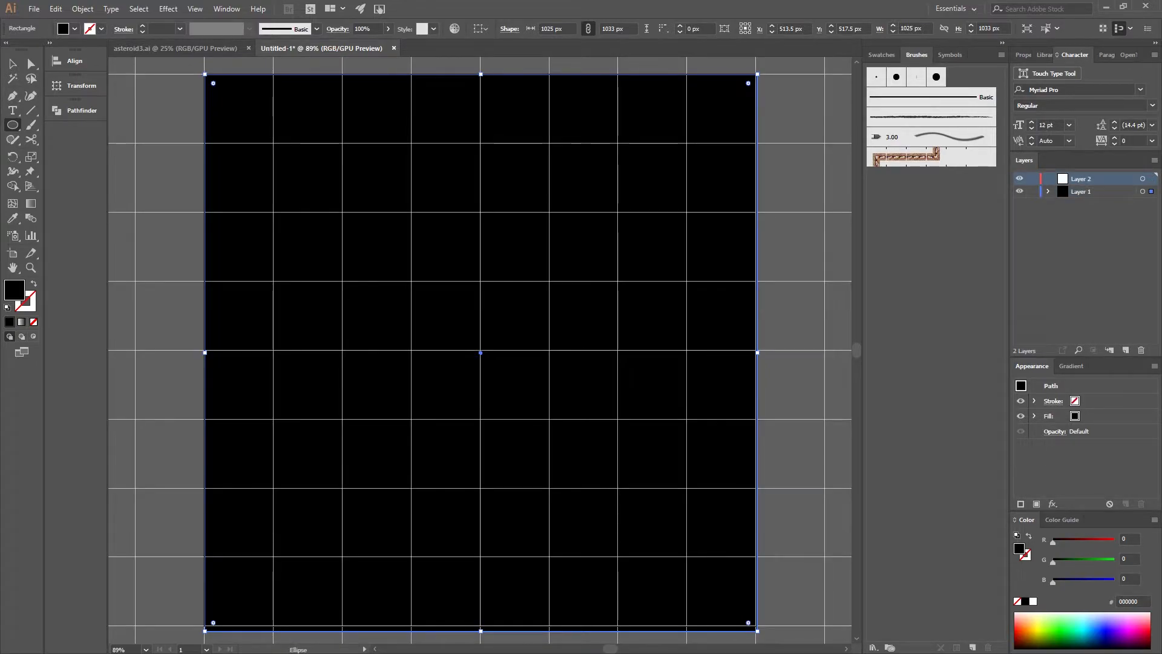
pyautogui.press('v')
pyautogui.hotkey('ctrl', 'shift', 'a')
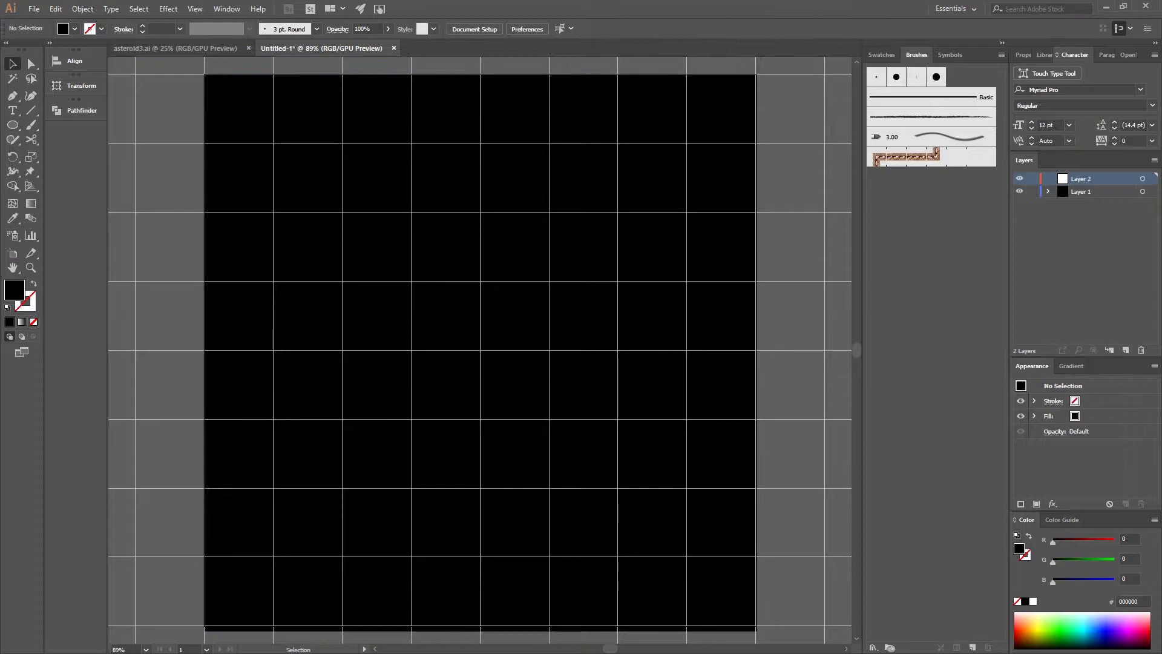
pyautogui.press('l')
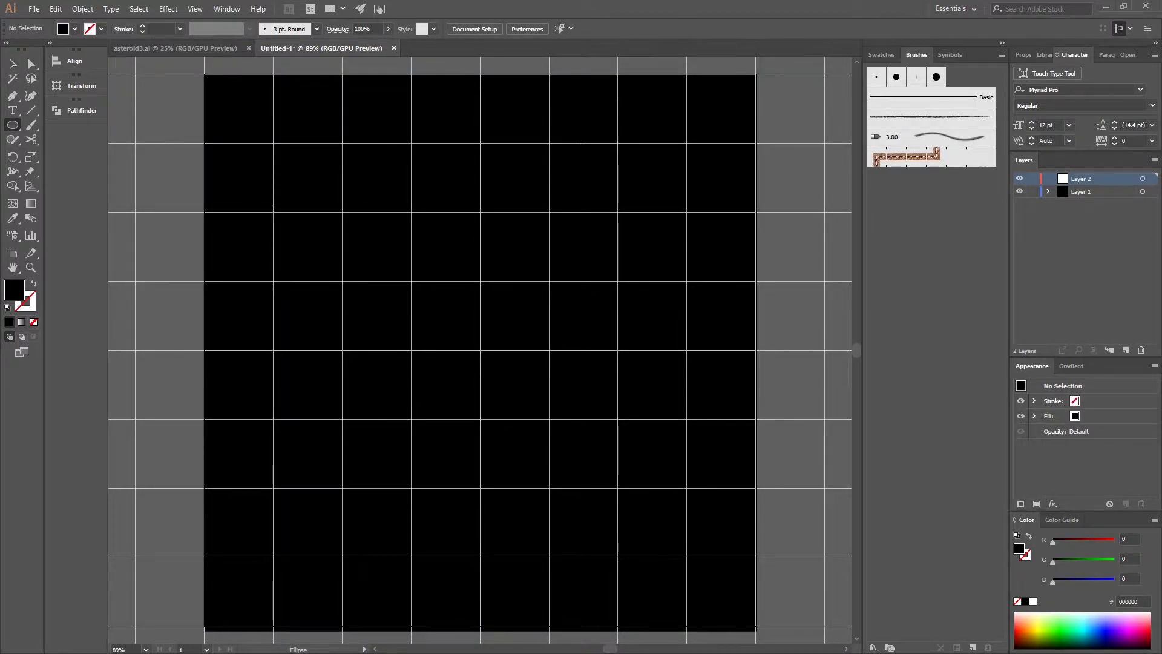
pyautogui.moveTo(481, 349); pyautogui.dragTo(696, 562)
# - Fill the circle dark grey 545454, hide the grid and zoom back to the composition
pyautogui.doubleClick(14, 290)
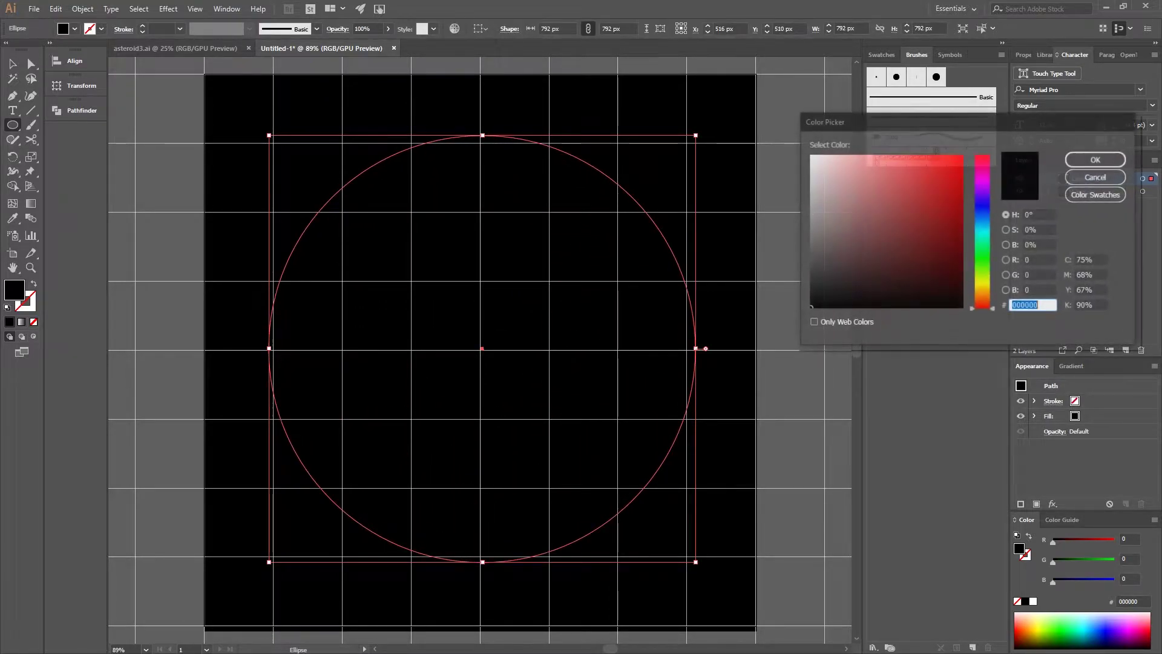
pyautogui.write('383838')
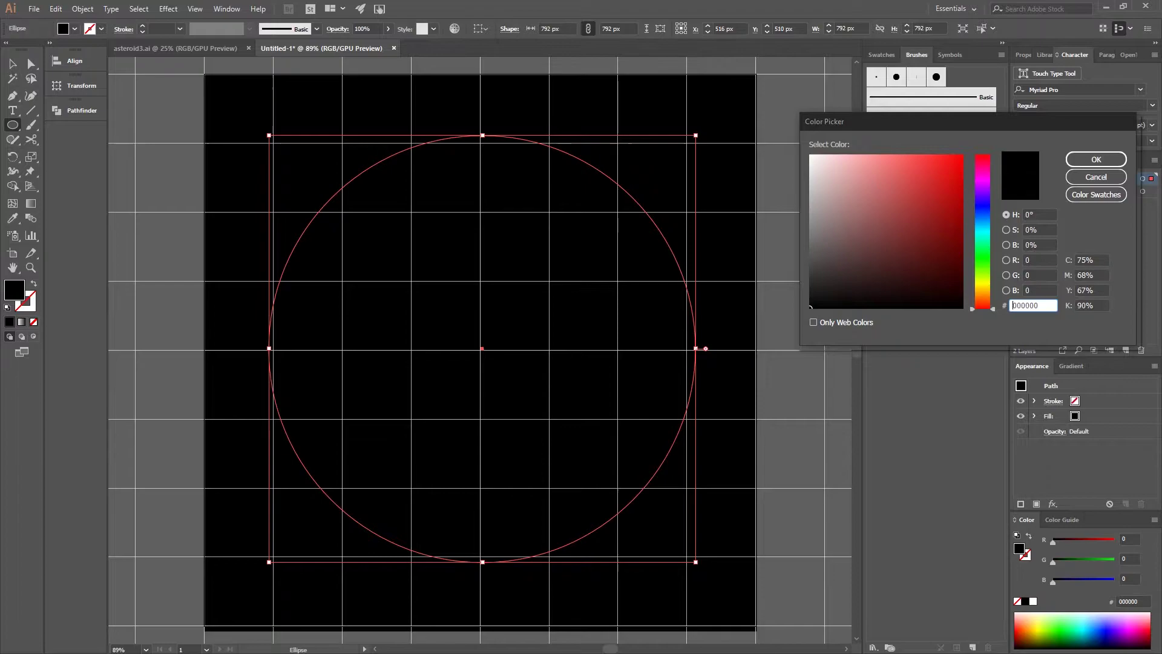
pyautogui.write('545454')
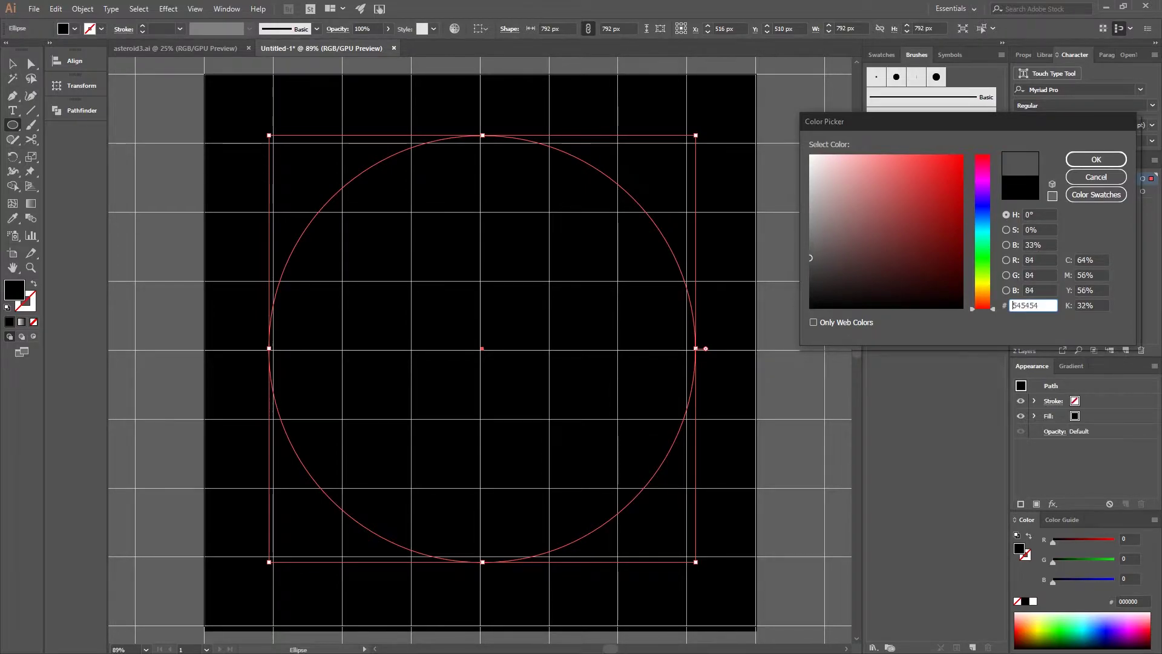
pyautogui.press('Return')
pyautogui.press('v')
pyautogui.hotkey('ctrl', 'shift', 'a')
pyautogui.hotkey('ctrl', '-')
pyautogui.hotkey('ctrl', '-')
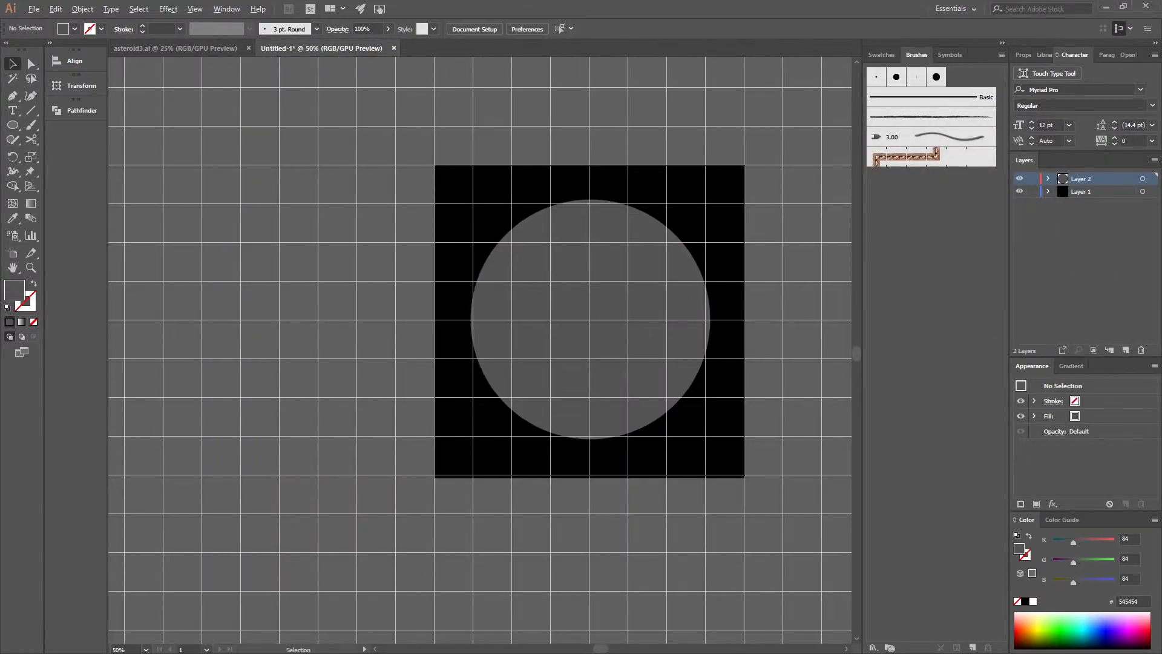
pyautogui.hotkey('ctrl', '=')
pyautogui.hotkey('ctrl', "'")
pyautogui.hotkey('ctrl', '=')
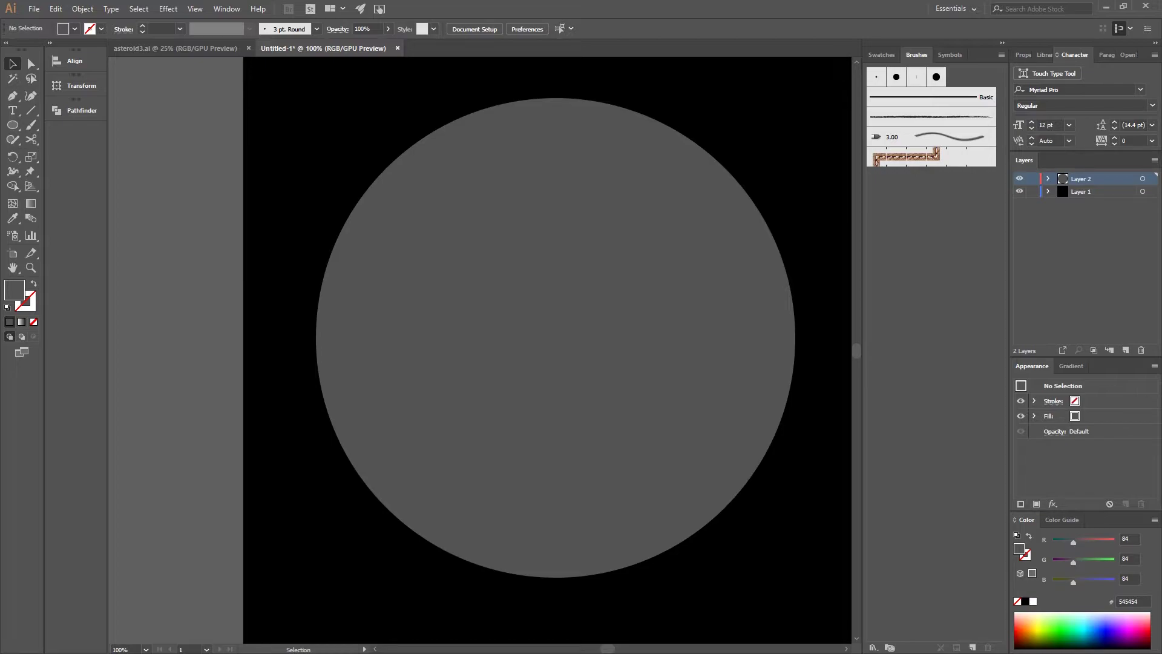
# - Pen-draw a path from left of the circle down past its lower edge
pyautogui.press('p')
pyautogui.click(14, 98)
pyautogui.click(13, 95)
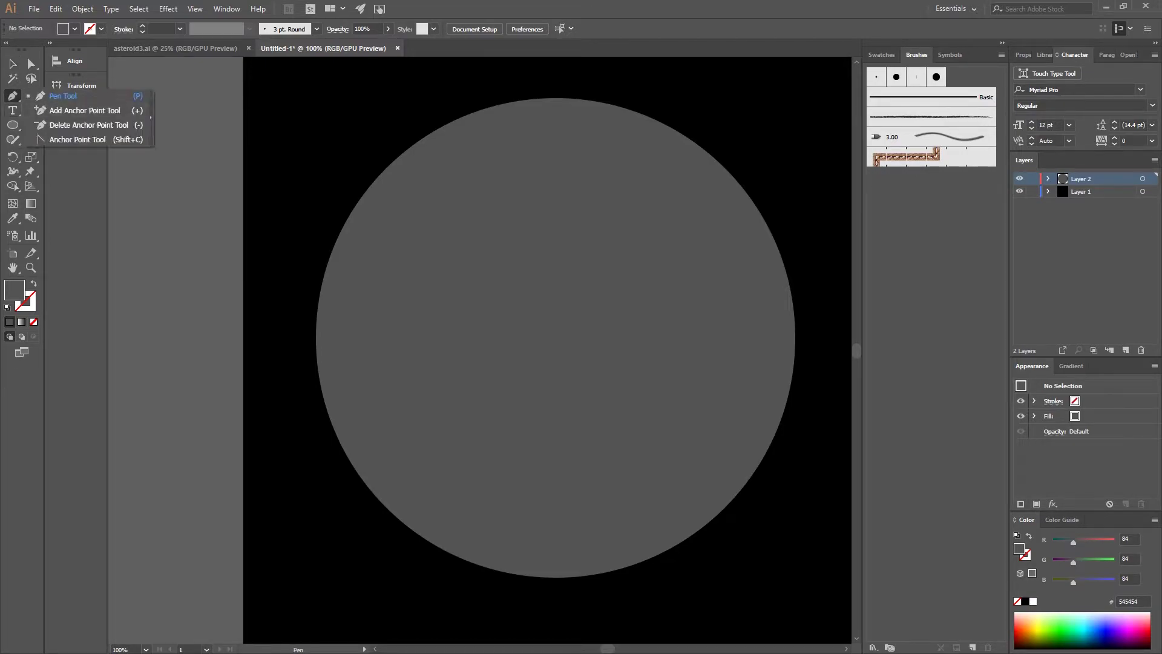
pyautogui.click(286, 293)
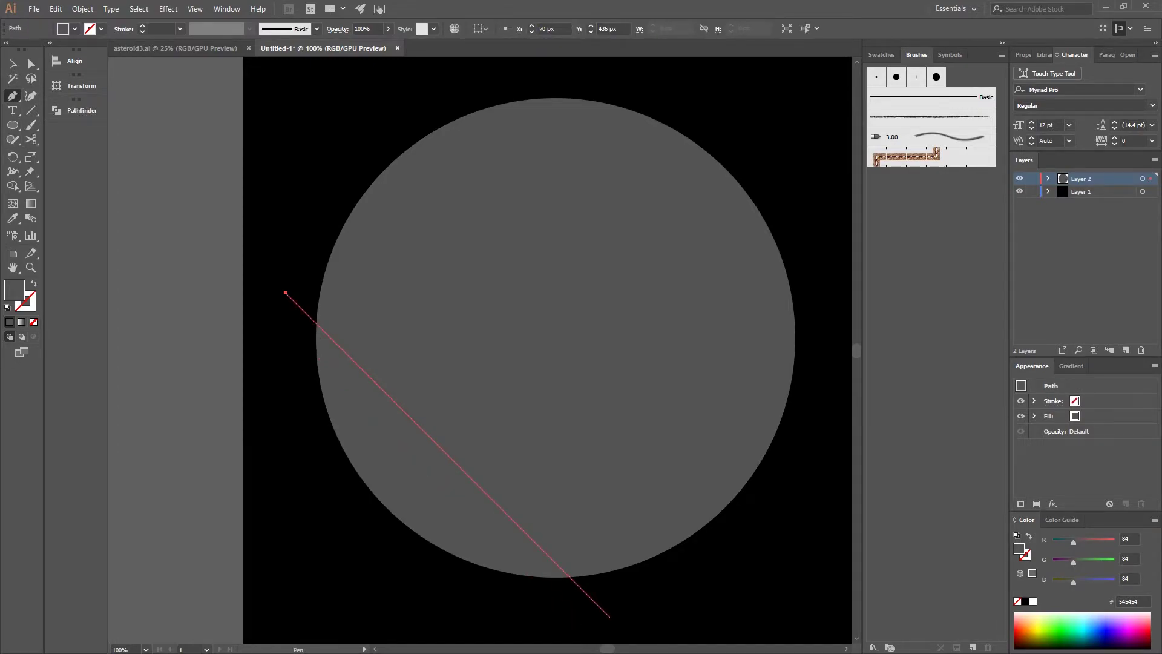
pyautogui.click(555, 625)
# - Bend the path's straight edge into a smooth curve with the Anchor Point tool
pyautogui.press('alt')
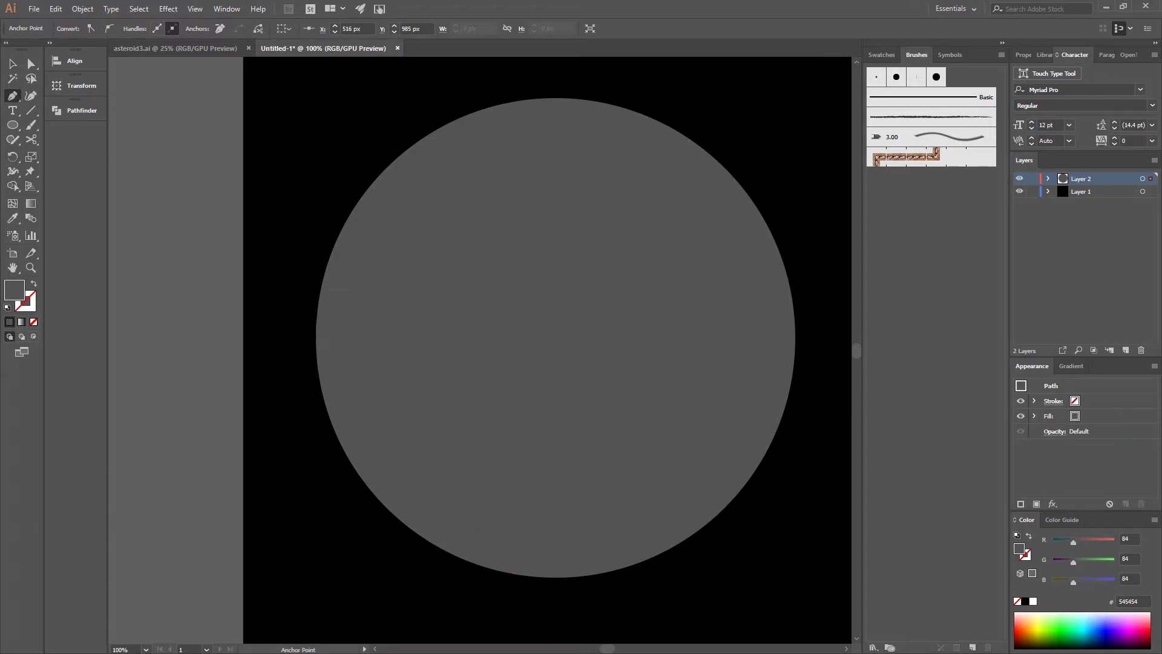
pyautogui.moveTo(420, 459); pyautogui.dragTo(353, 508)
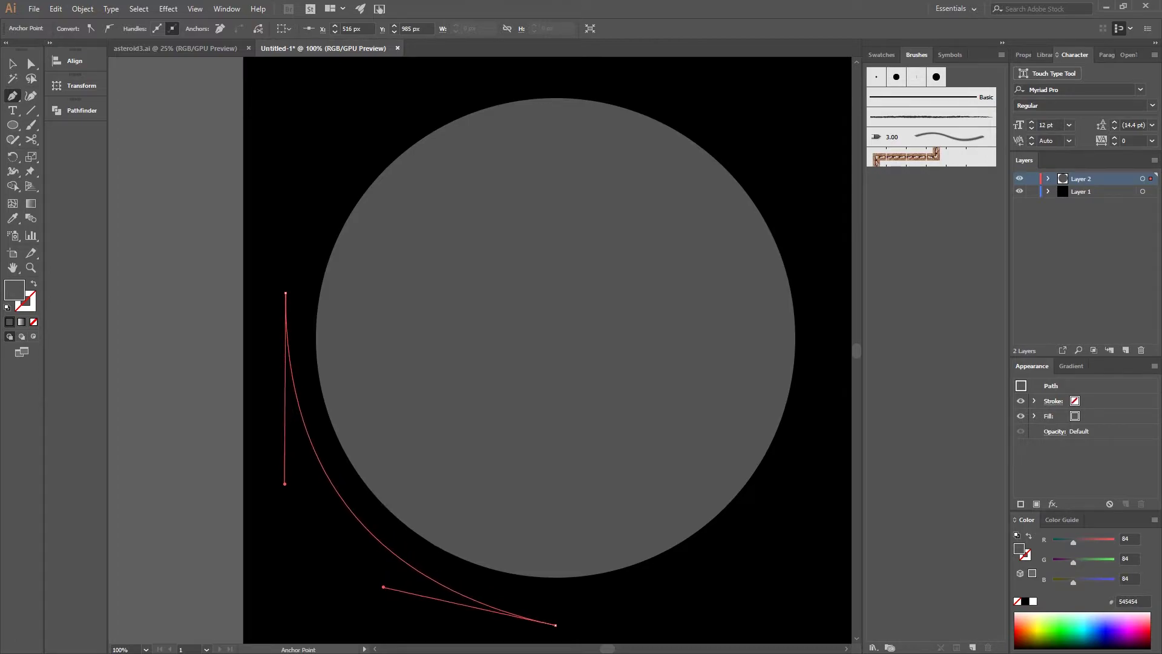
pyautogui.moveTo(353, 509)
pyautogui.mouseDown()
pyautogui.moveTo(355, 498)
pyautogui.moveTo(314, 543)
pyautogui.mouseUp()
pyautogui.press('v')
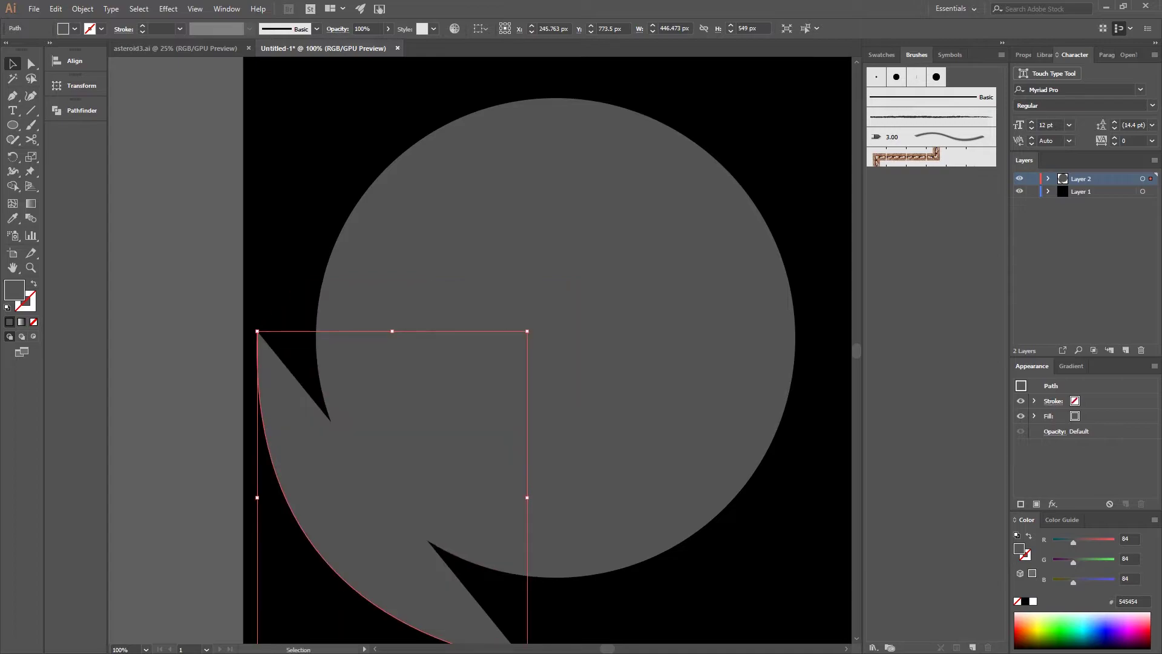
pyautogui.scroll(-3, 314, 544)
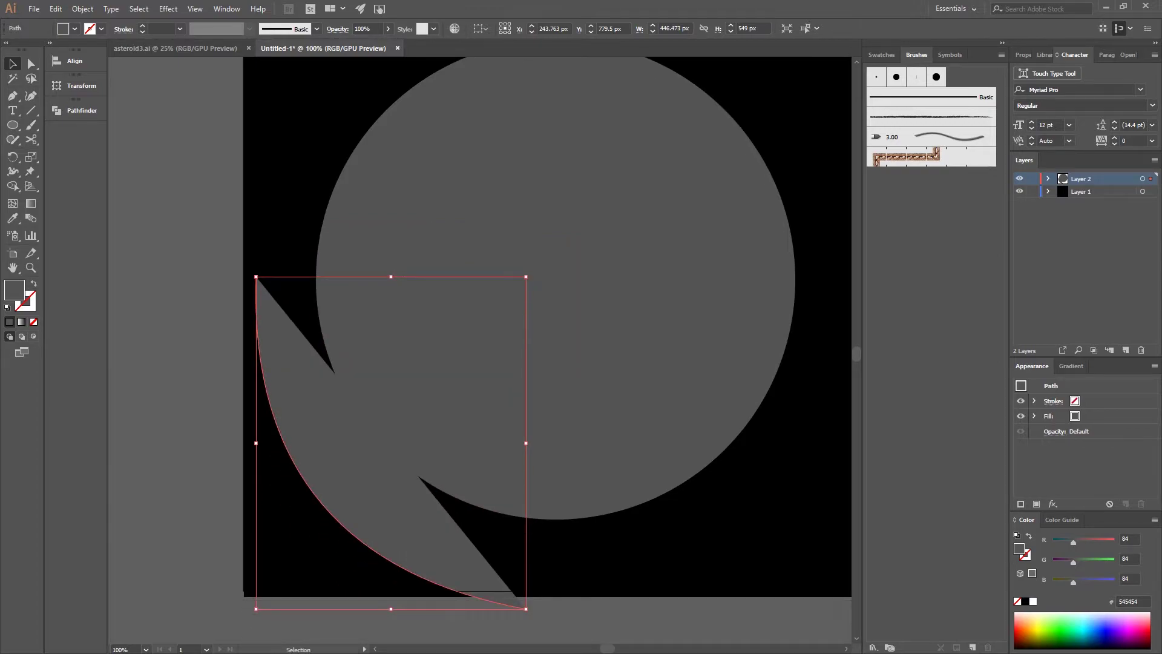
# - Reflect the curved shape across the Vertical (90°) axis and nudge it down twice
pyautogui.rightClick(347, 204)
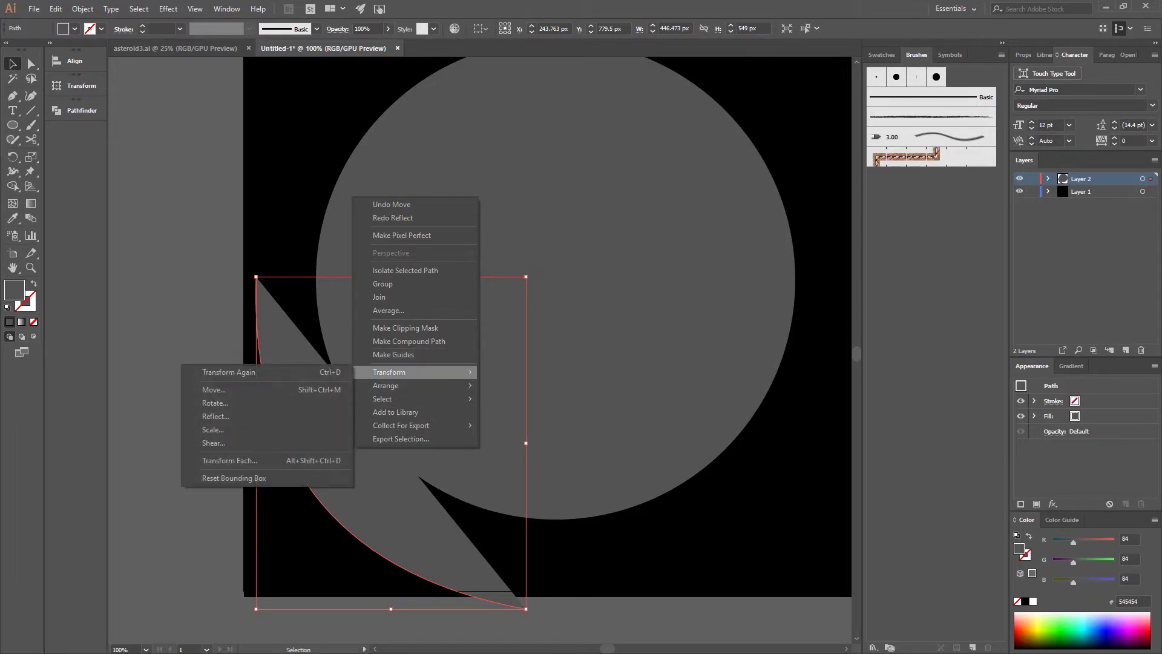
pyautogui.click(219, 416)
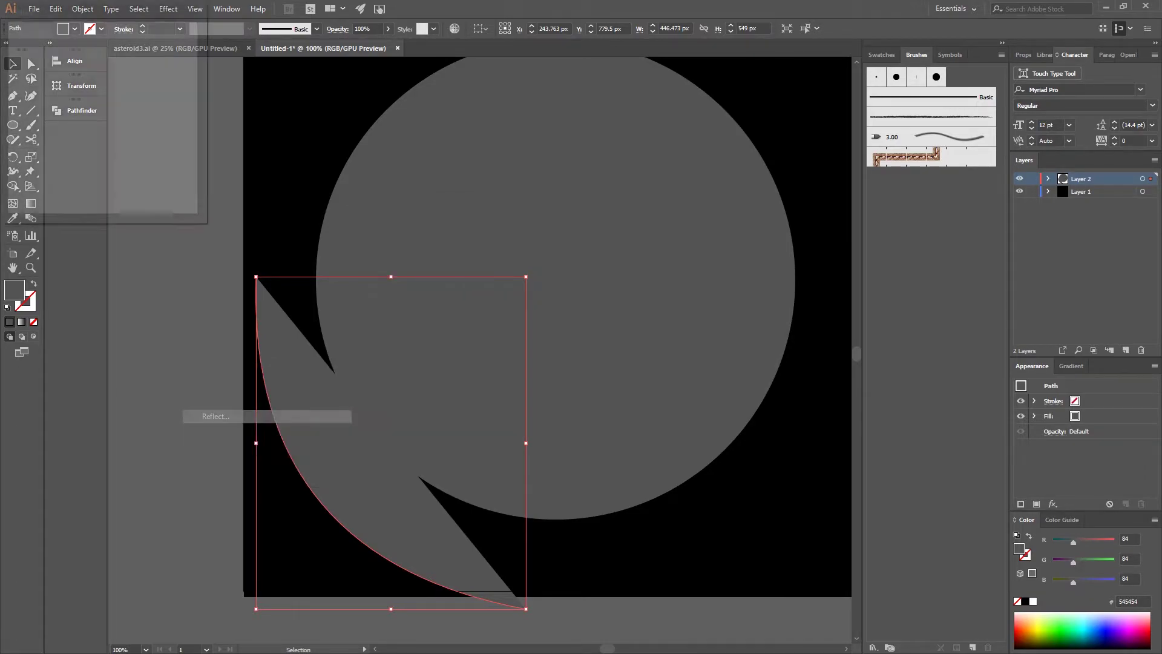
pyautogui.click(24, 68)
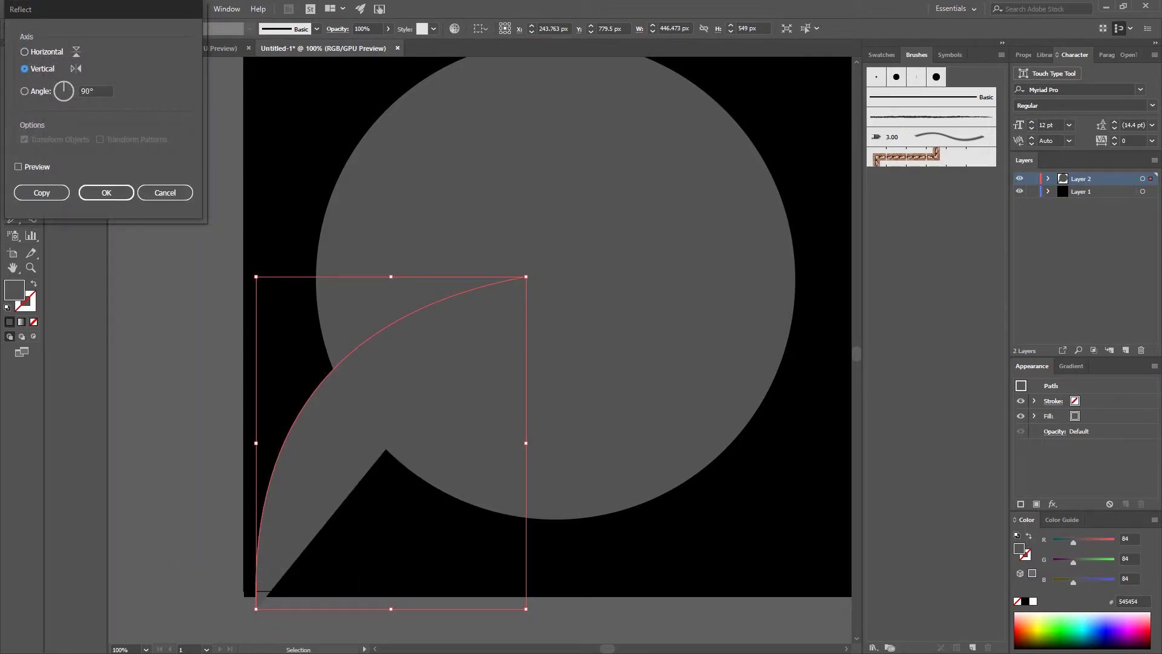
pyautogui.press('Return')
pyautogui.press('Down')
pyautogui.press('Down')
pyautogui.press('Down')
pyautogui.press('Down')
pyautogui.press('Down')
pyautogui.press('Down')
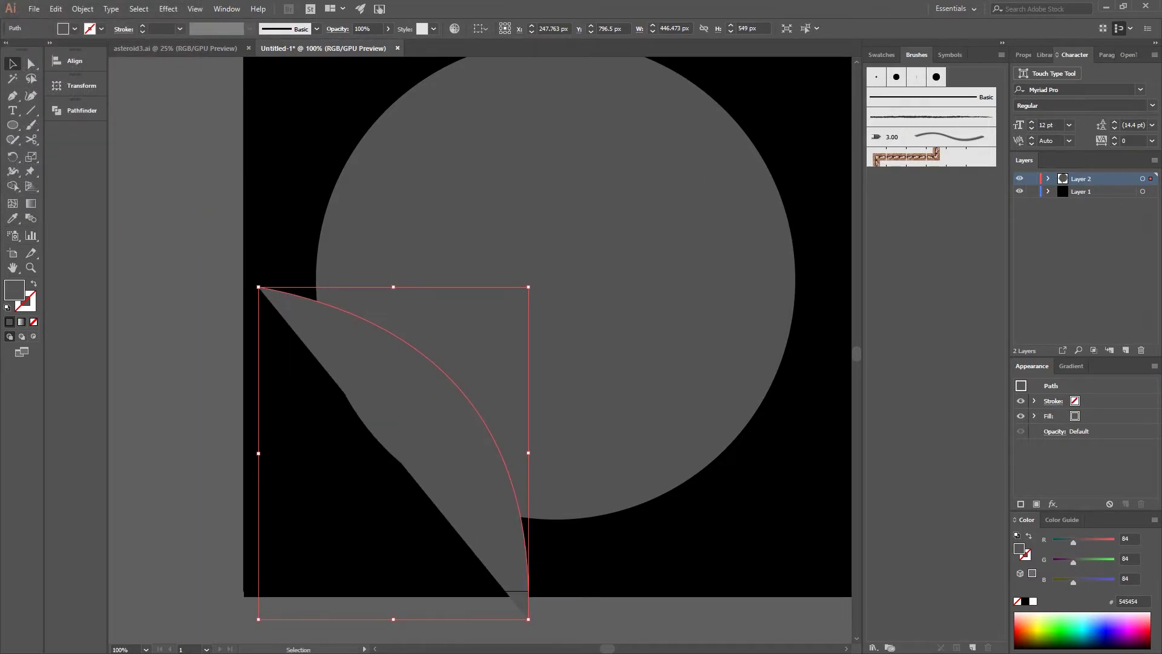
pyautogui.press('Down')
pyautogui.press('Down')
pyautogui.press('Down')
# - Scale the curved shape up, fill it 383838, and shift it slightly over the circle's lower left
pyautogui.moveTo(254, 293); pyautogui.dragTo(227, 259)
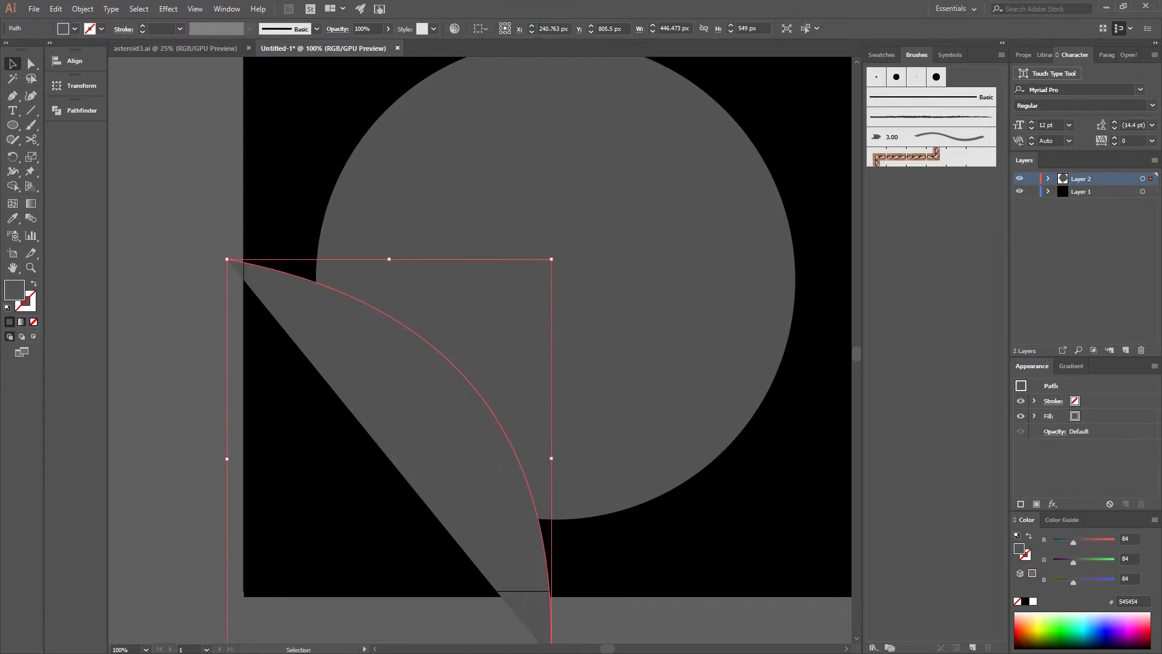
pyautogui.doubleClick(13, 289)
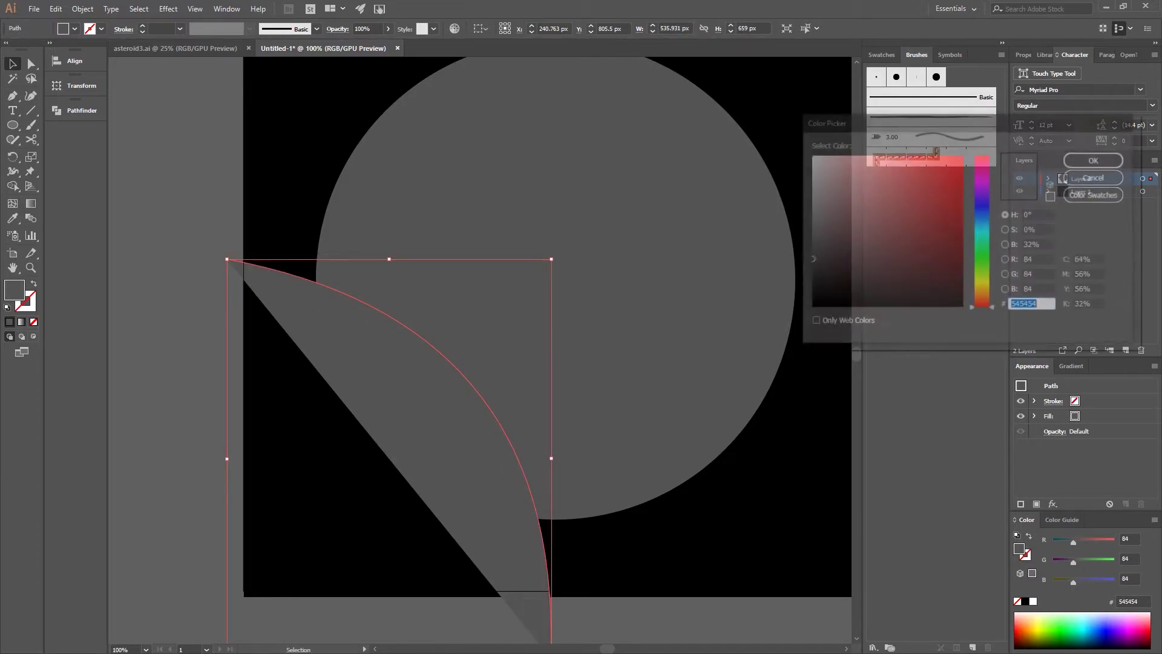
pyautogui.write('282828')
pyautogui.press('Return')
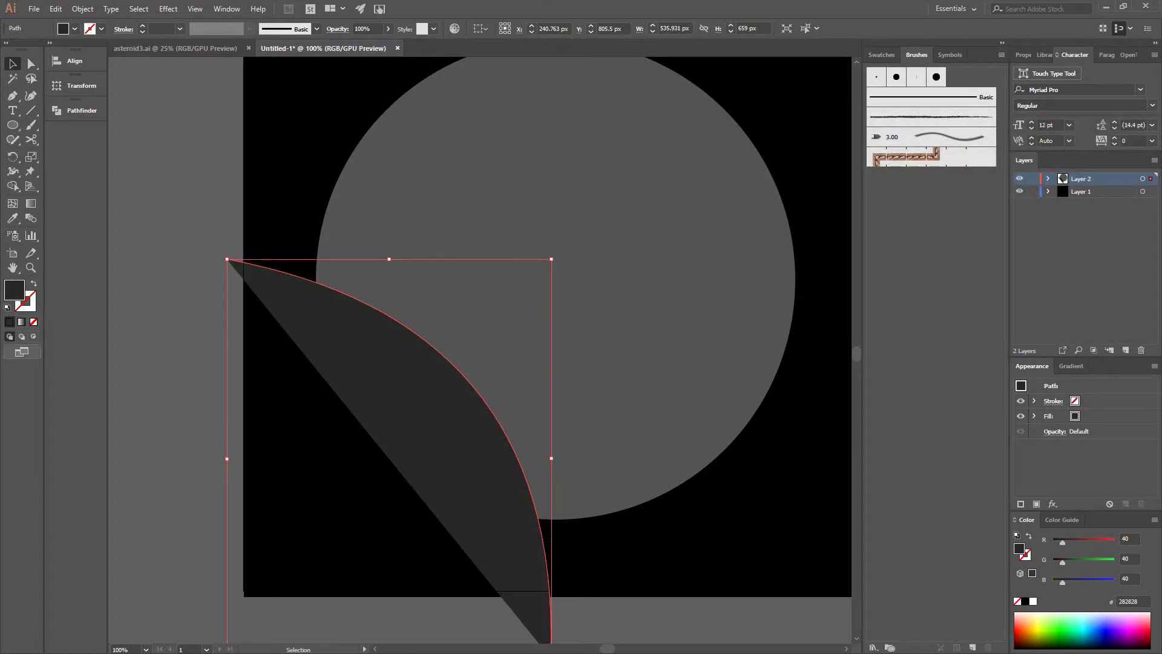
pyautogui.doubleClick(14, 290)
pyautogui.write('383838')
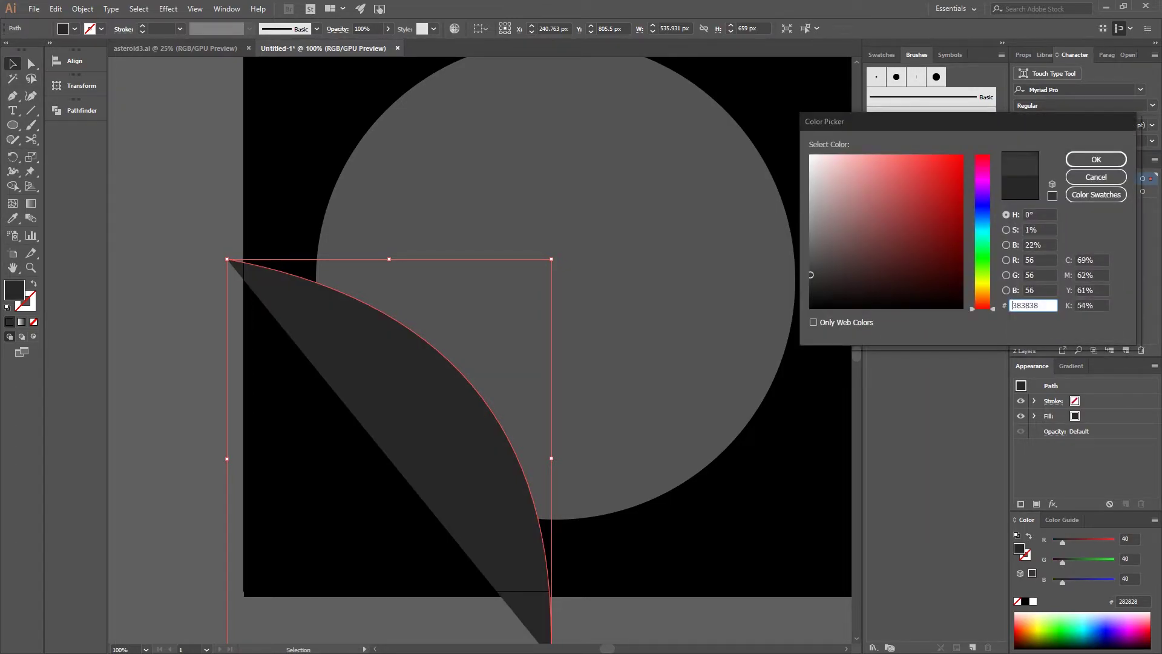
pyautogui.press('Return')
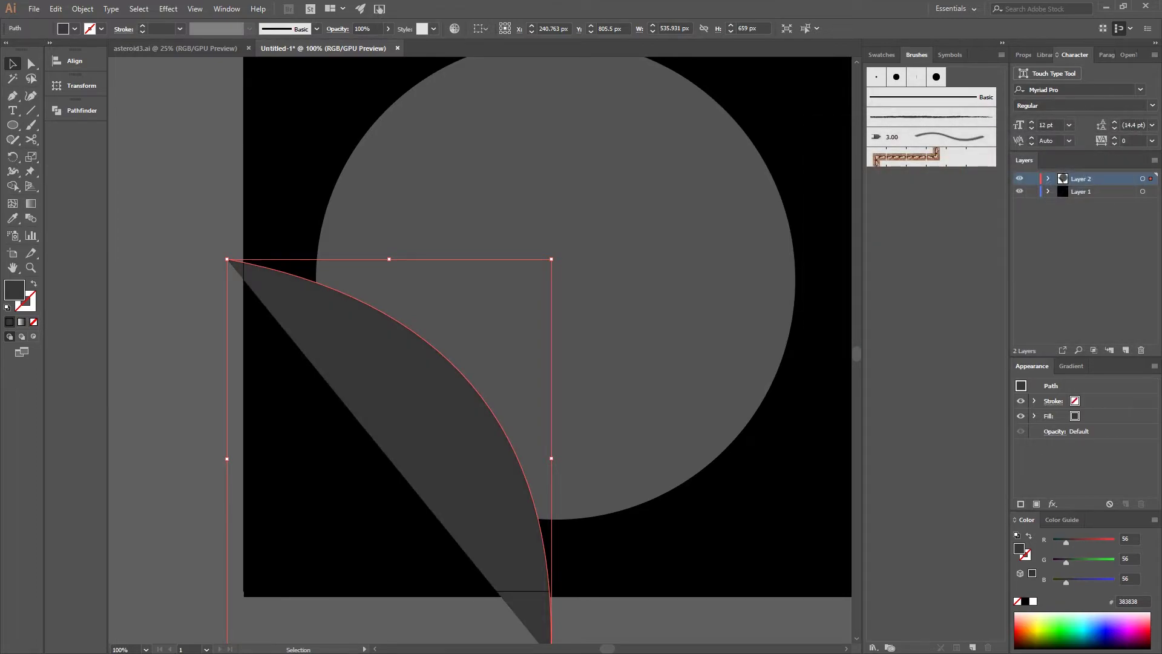
pyautogui.moveTo(382, 409)
pyautogui.mouseDown()
pyautogui.moveTo(384, 398)
pyautogui.moveTo(379, 411)
pyautogui.mouseUp()
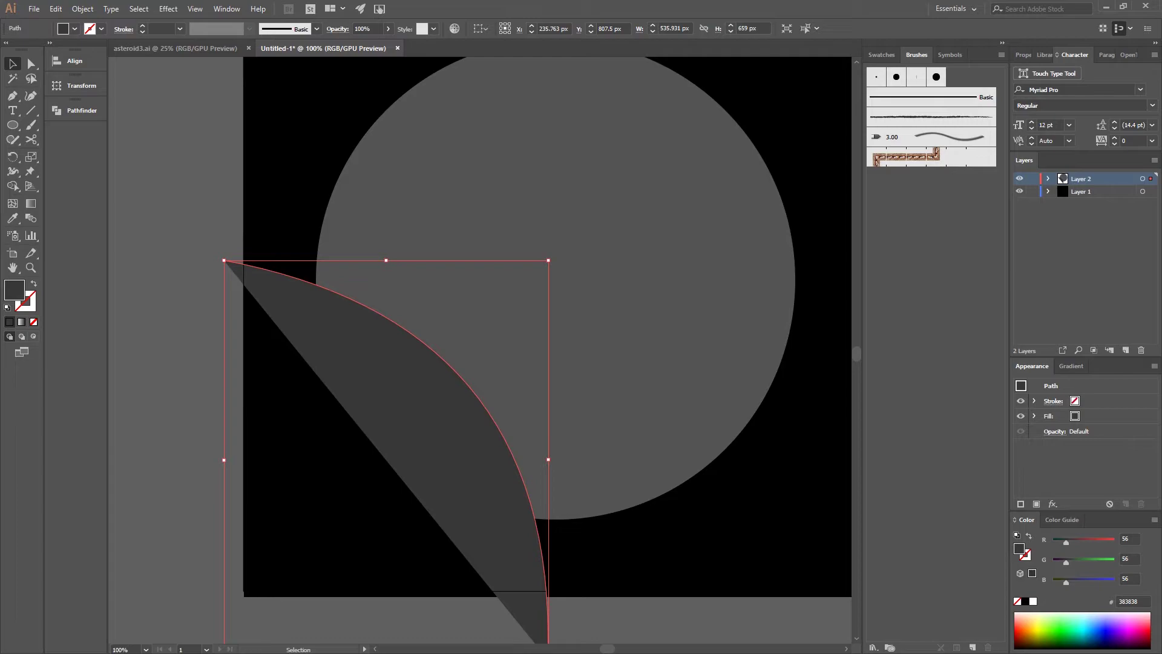
# - Review the artboard at actual size, clear the selection and reselect the dark curved shape
pyautogui.hotkey('ctrl', 'shift', 'a')
pyautogui.hotkey('ctrl', 'z')
pyautogui.hotkey('ctrl', '-')
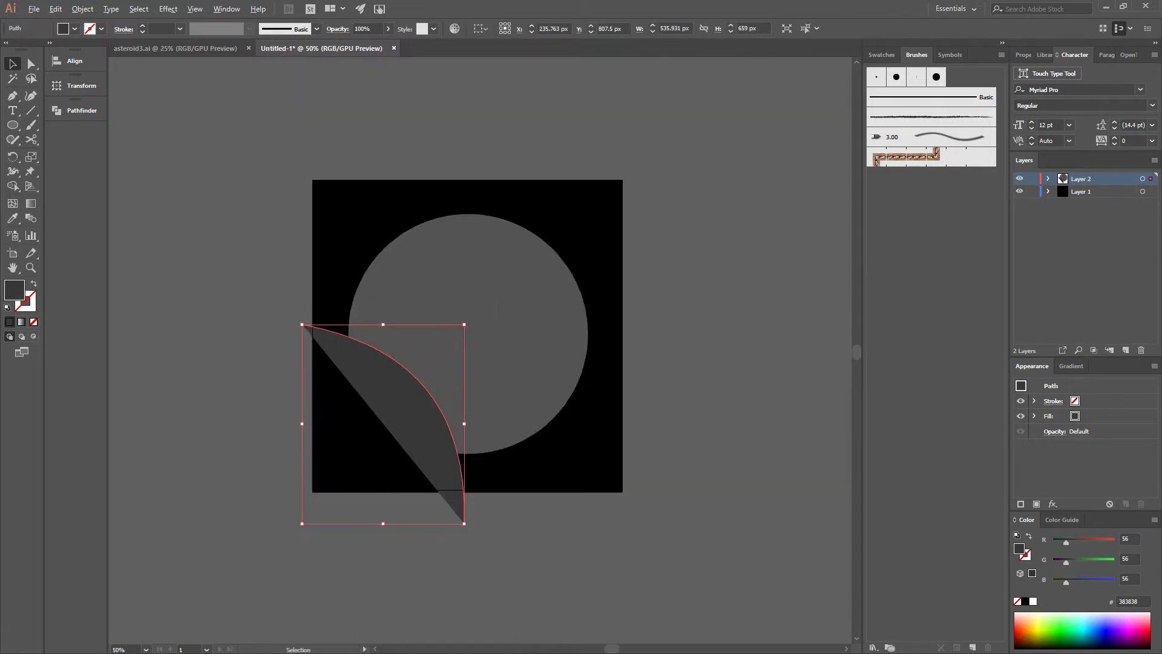
pyautogui.hotkey('ctrl', '+')
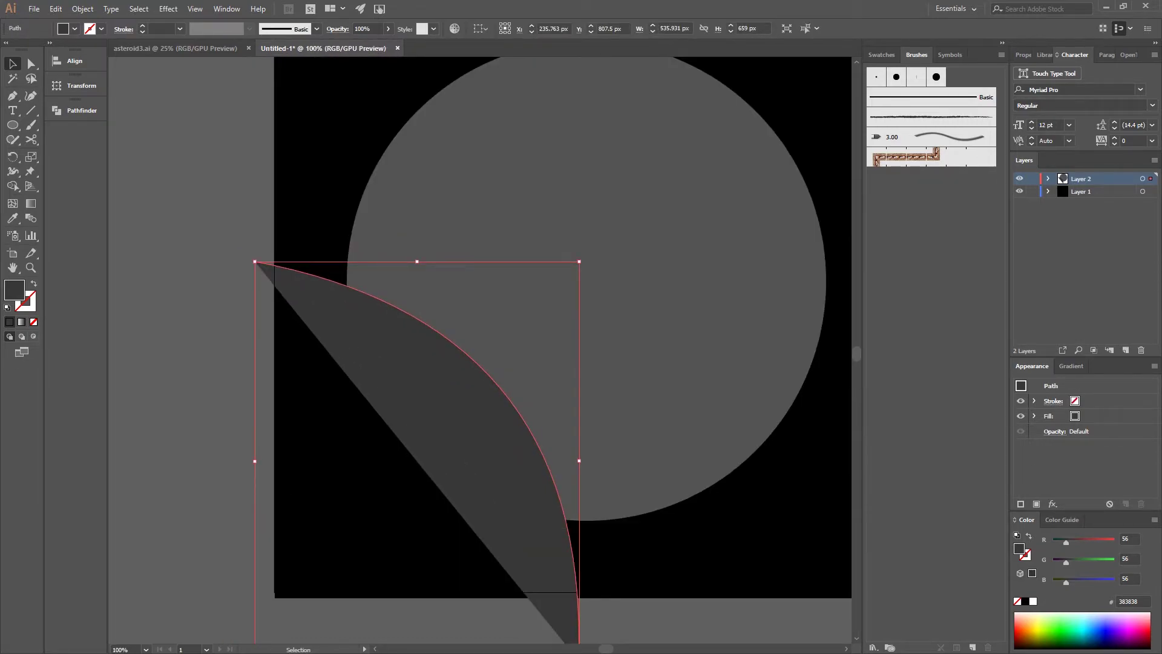
pyautogui.scroll(-1, 552, 351)
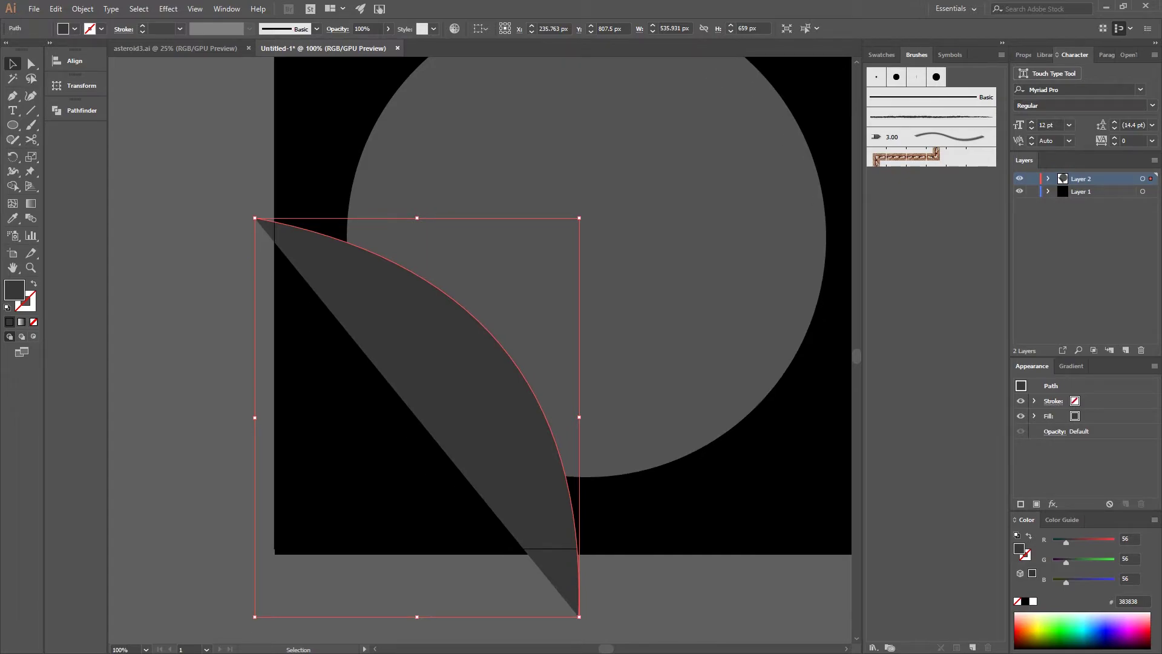
pyautogui.hotkey('ctrl', 'shift', 'a')
pyautogui.scroll(-1, 482, 351)
pyautogui.hscroll(2, 481, 351)
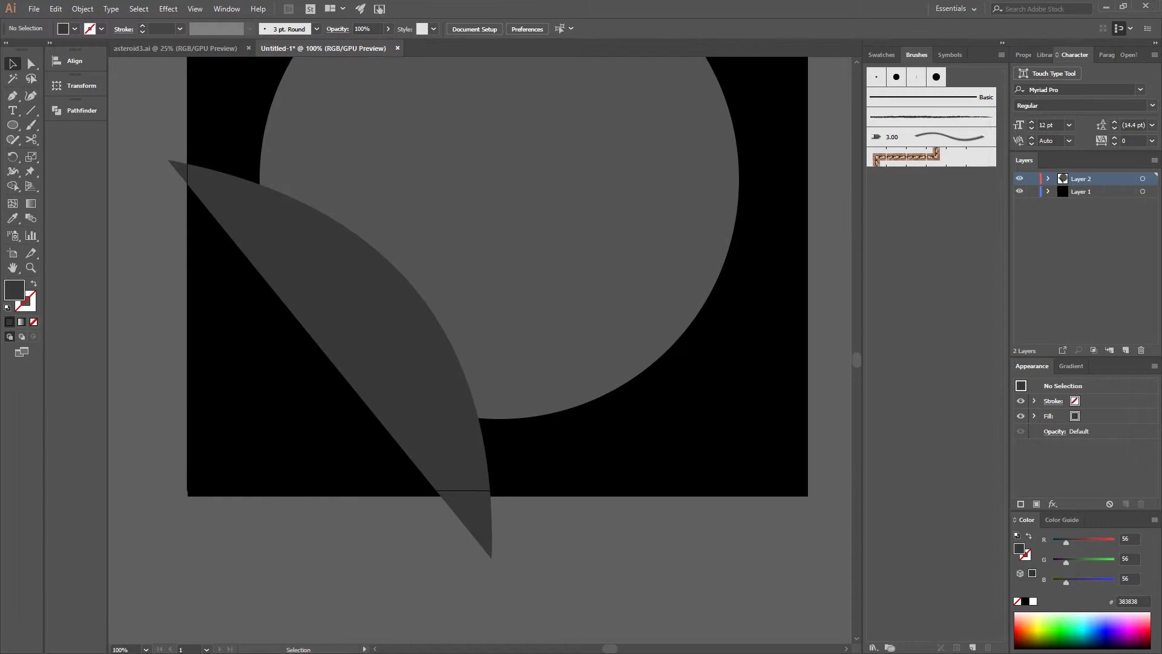
pyautogui.scroll(2, 481, 351)
pyautogui.click(345, 382)
# - With the dark shape and circle selected, Shape Builder-delete the region outside the circle
pyautogui.keyDown('shift'); pyautogui.click(545, 228); pyautogui.keyUp('shift')
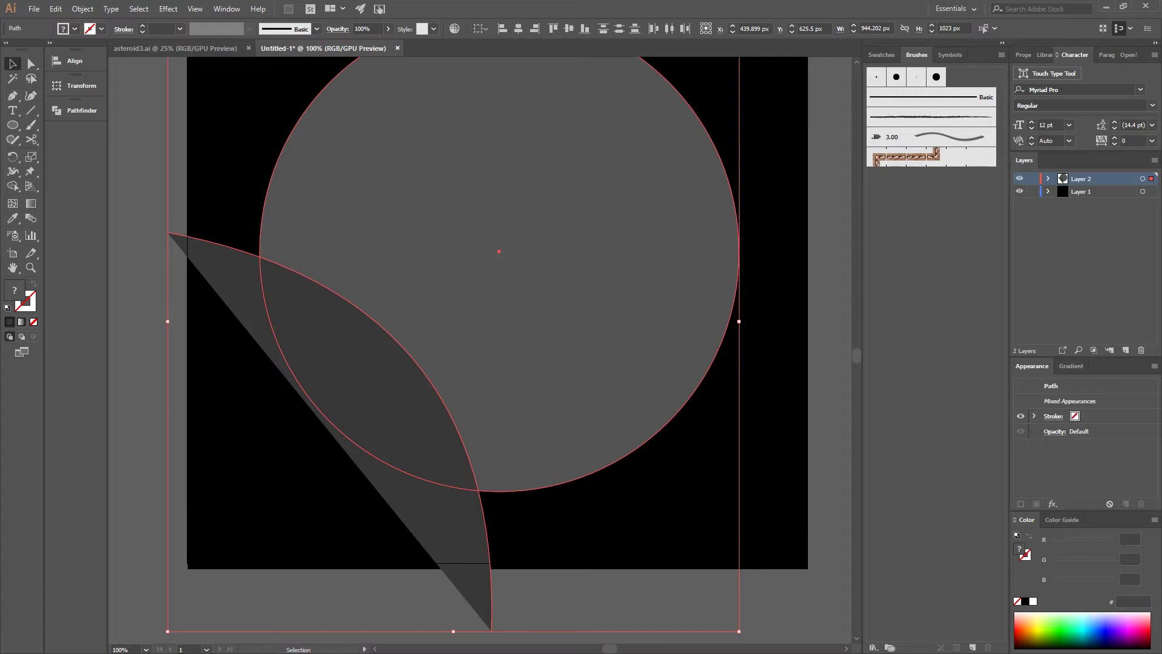
pyautogui.press('shift')
pyautogui.hotkey('shift', 'm')
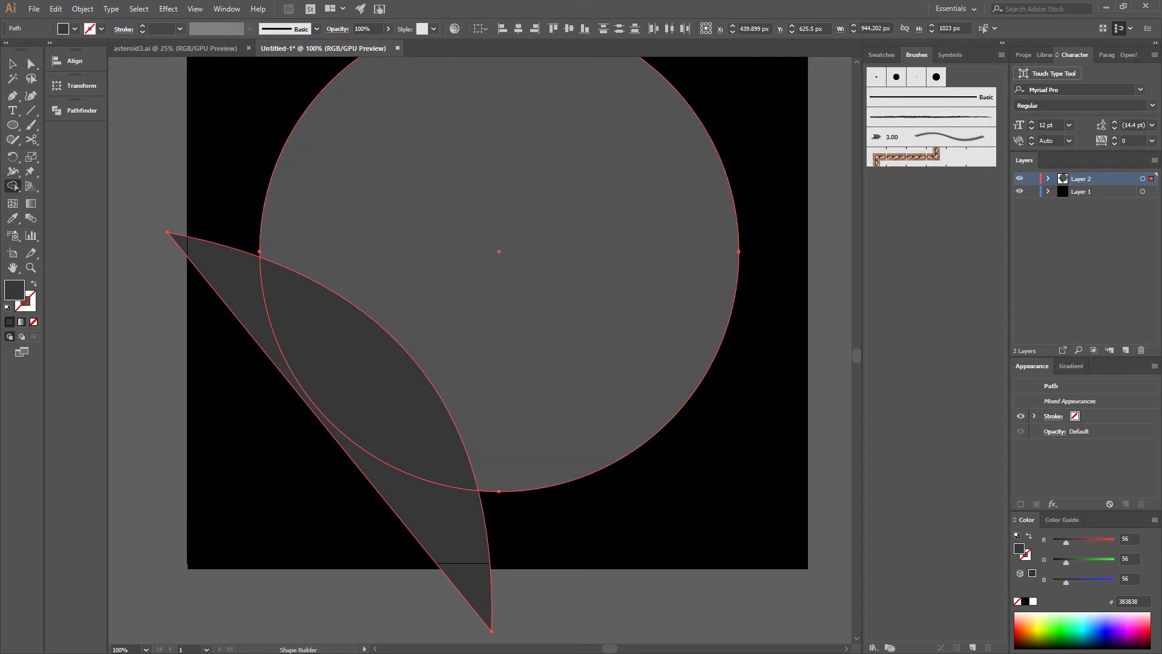
pyautogui.click(13, 186)
pyautogui.click(79, 185)
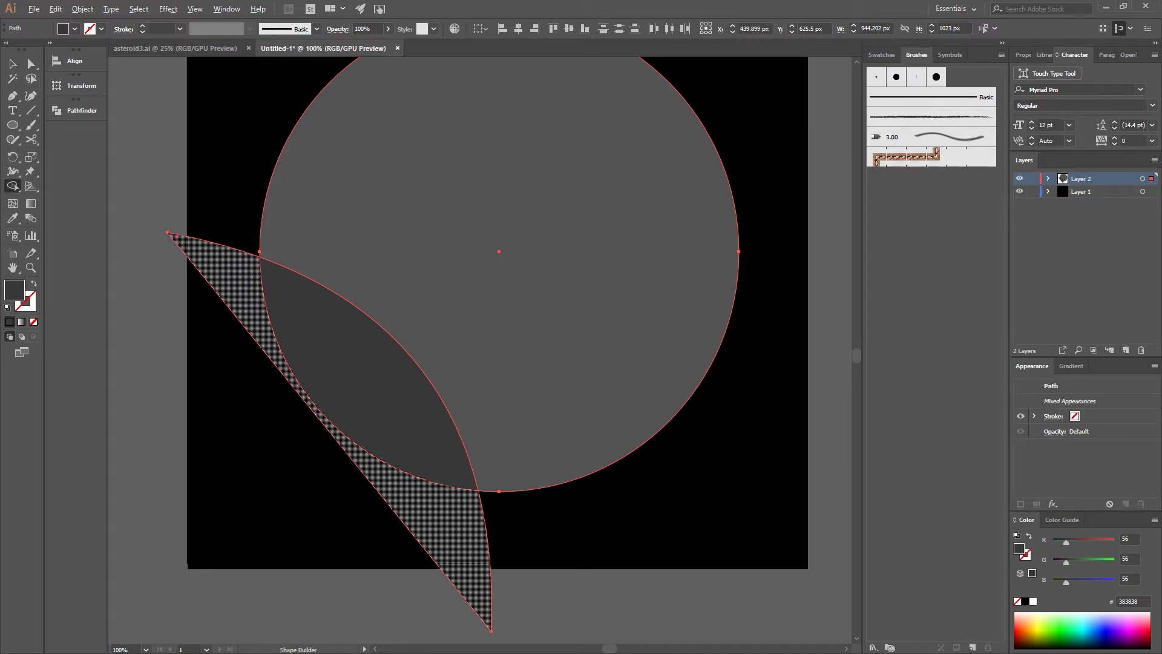
pyautogui.keyDown('alt'); pyautogui.click(241, 300); pyautogui.keyUp('alt')
pyautogui.scroll(1, 209, 446)
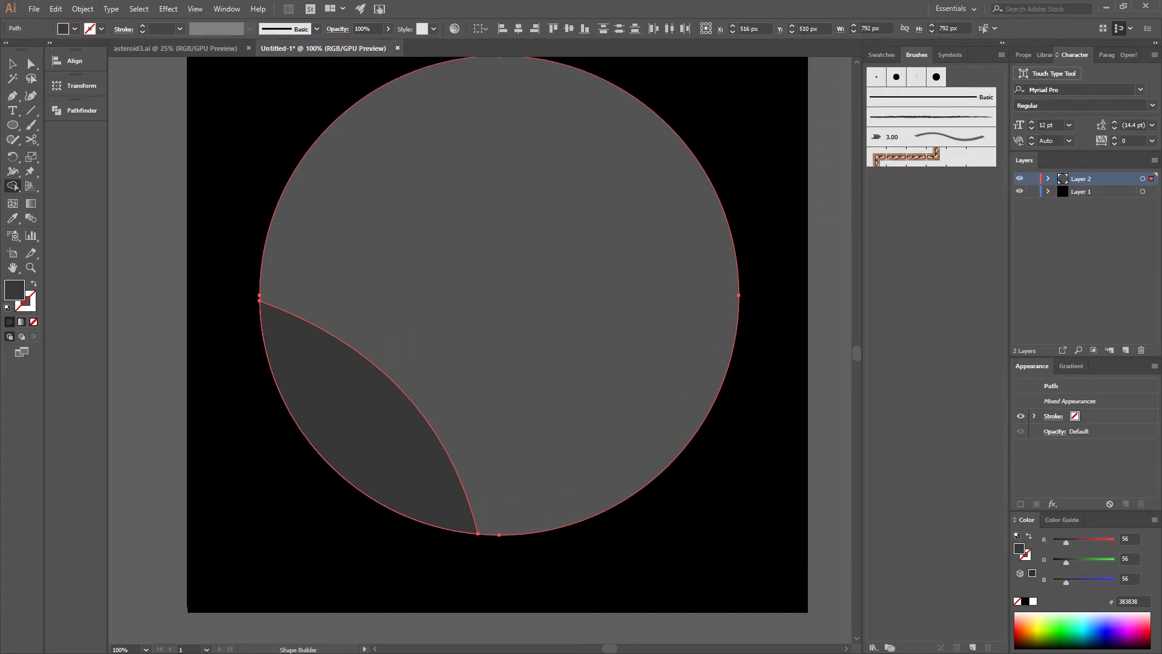
pyautogui.scroll(-1, 209, 445)
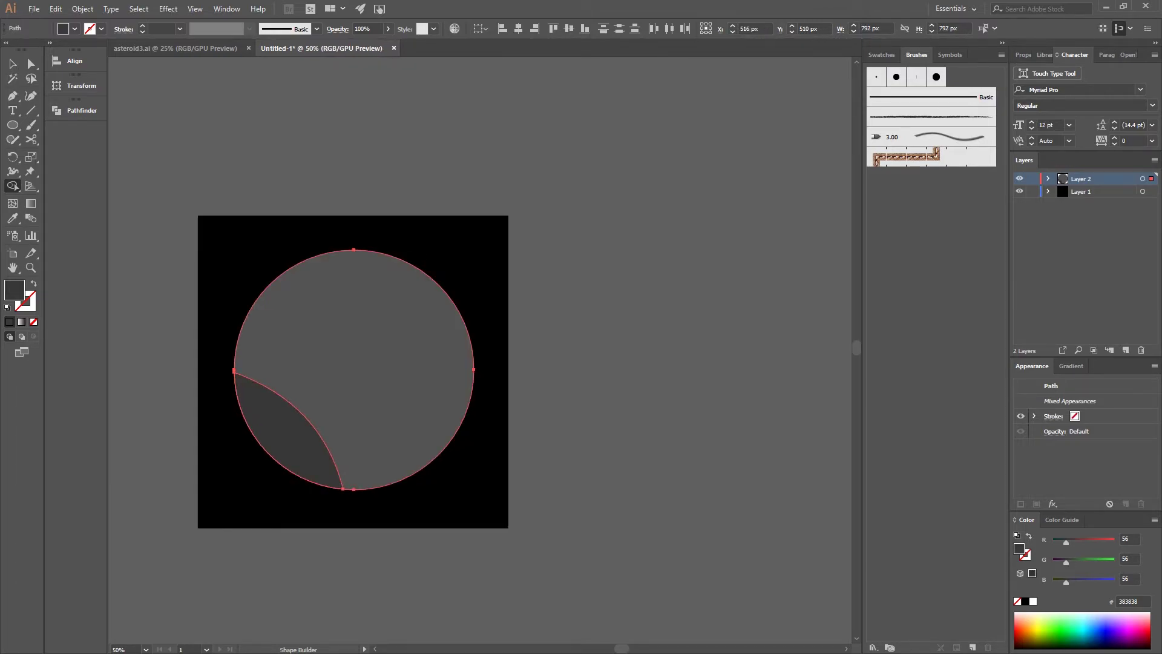
# - Flatten the dark lens's upper curve with the Anchor Point tool and deselect
pyautogui.press('v')
pyautogui.hotkey('ctrl', '1')
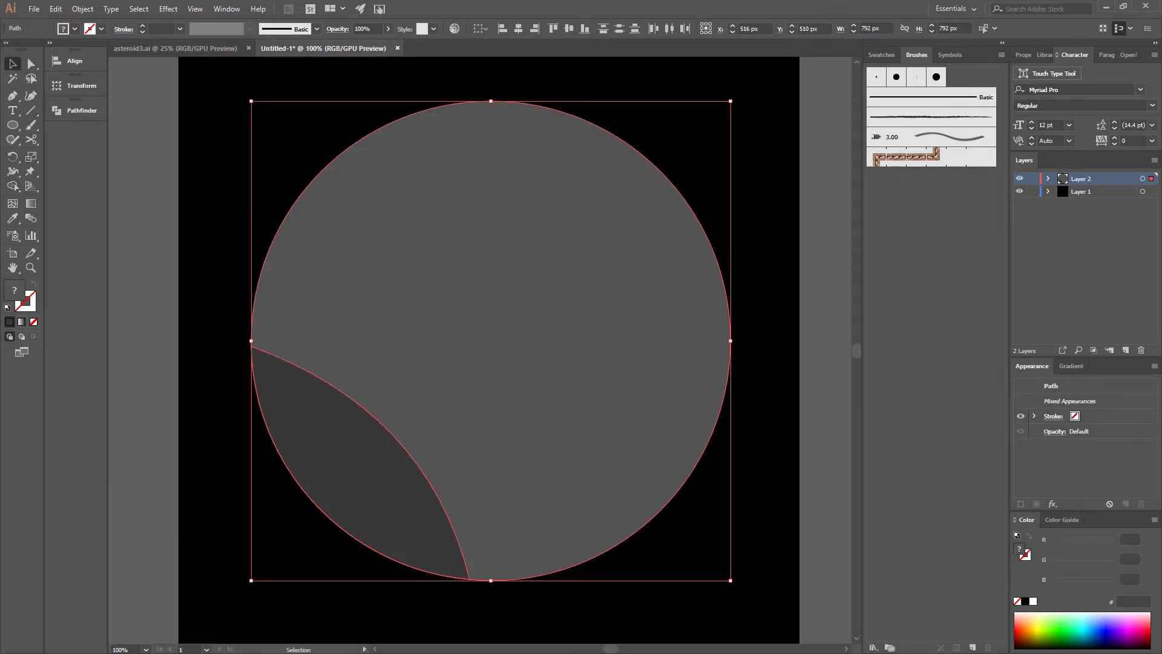
pyautogui.hotkey('ctrl', 'shift', 'a')
pyautogui.scroll(-2, 490, 345)
pyautogui.scroll(3, 491, 345)
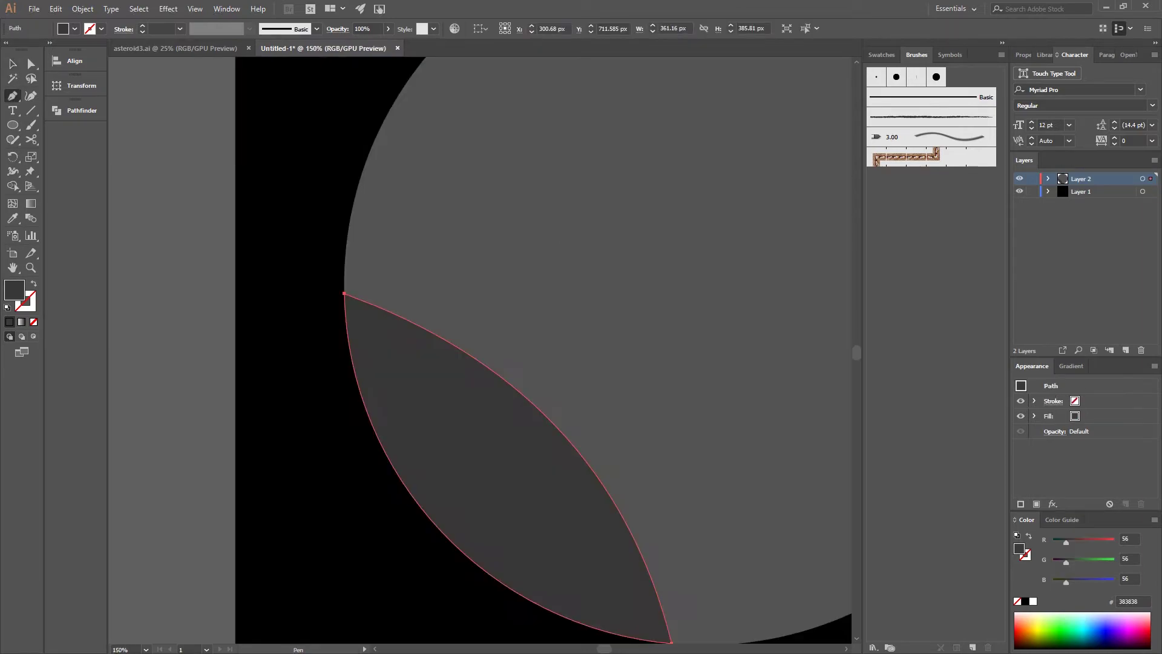
pyautogui.moveTo(509, 420); pyautogui.dragTo(495, 455)
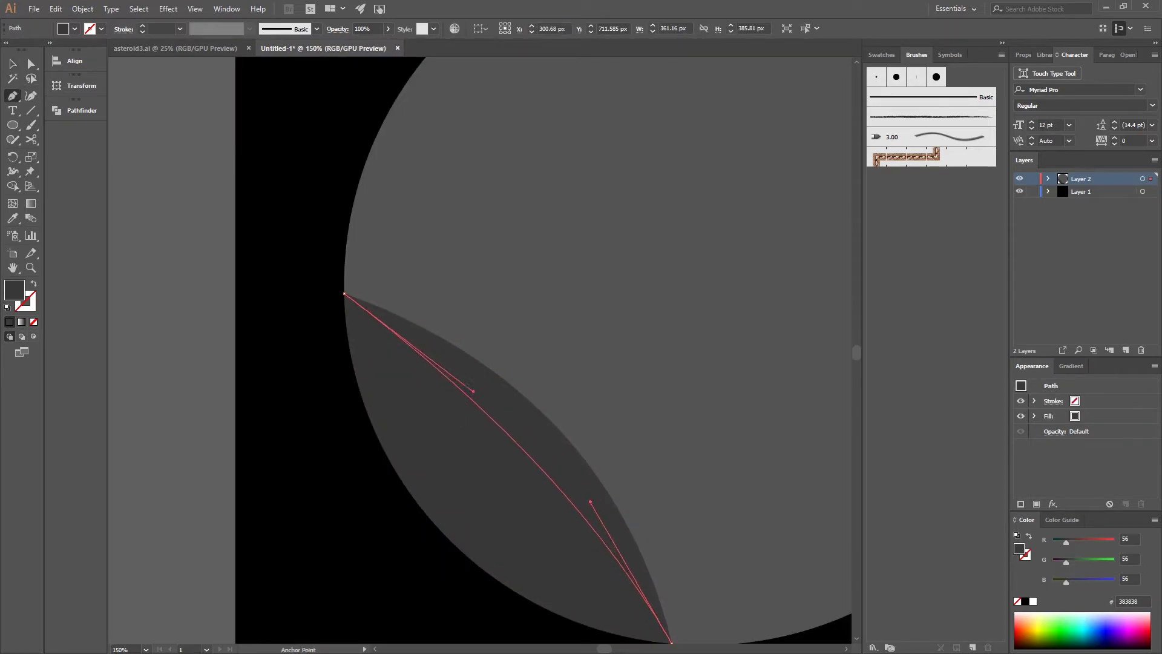
pyautogui.press('v')
pyautogui.hotkey('ctrl', '0')
pyautogui.hotkey('ctrl', 'shift', 'a')
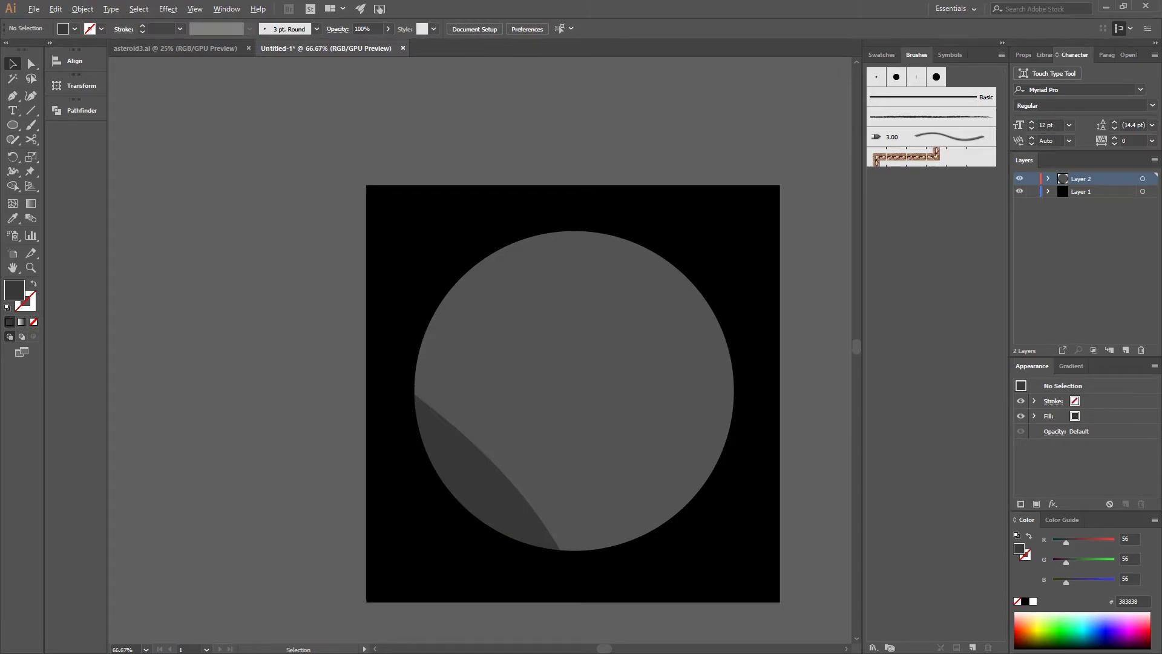
pyautogui.scroll(-2, 490, 468)
pyautogui.scroll(1, 468, 482)
pyautogui.scroll(1, 468, 481)
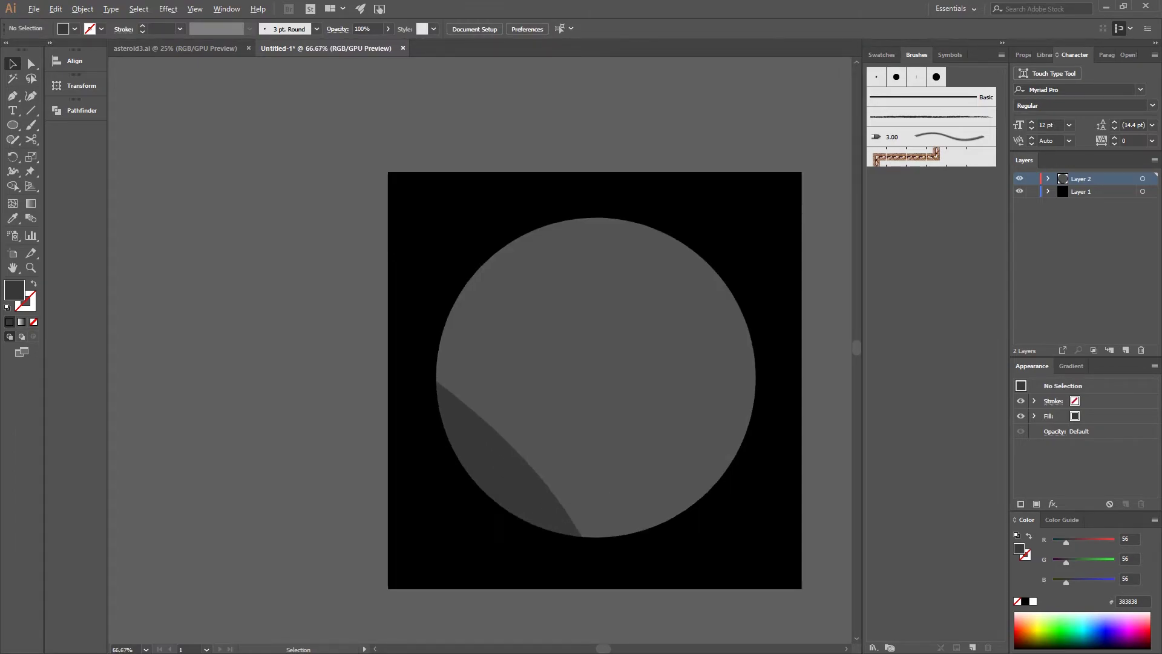
pyautogui.scroll(1, 468, 481)
# - Undo, then bend the shadow's inner edge into a smooth crescent curve and deselect
pyautogui.hotkey('ctrl', 'z')
pyautogui.press('p')
pyautogui.scroll(1, 554, 478)
pyautogui.scroll(1, 555, 478)
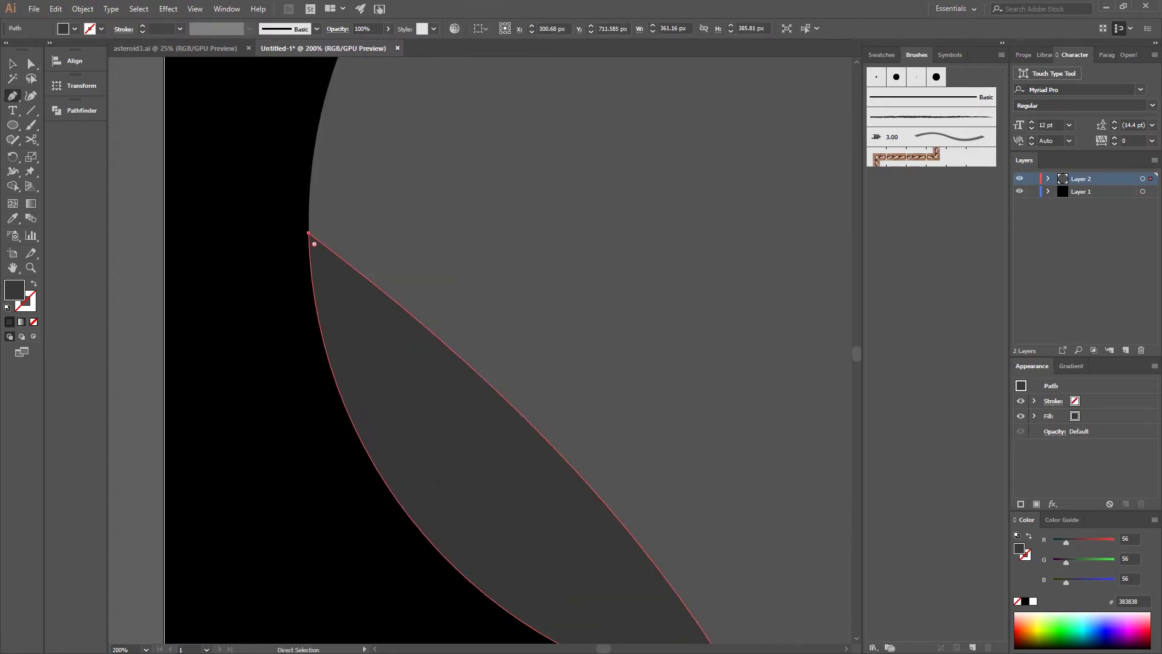
pyautogui.moveTo(308, 235); pyautogui.dragTo(415, 415)
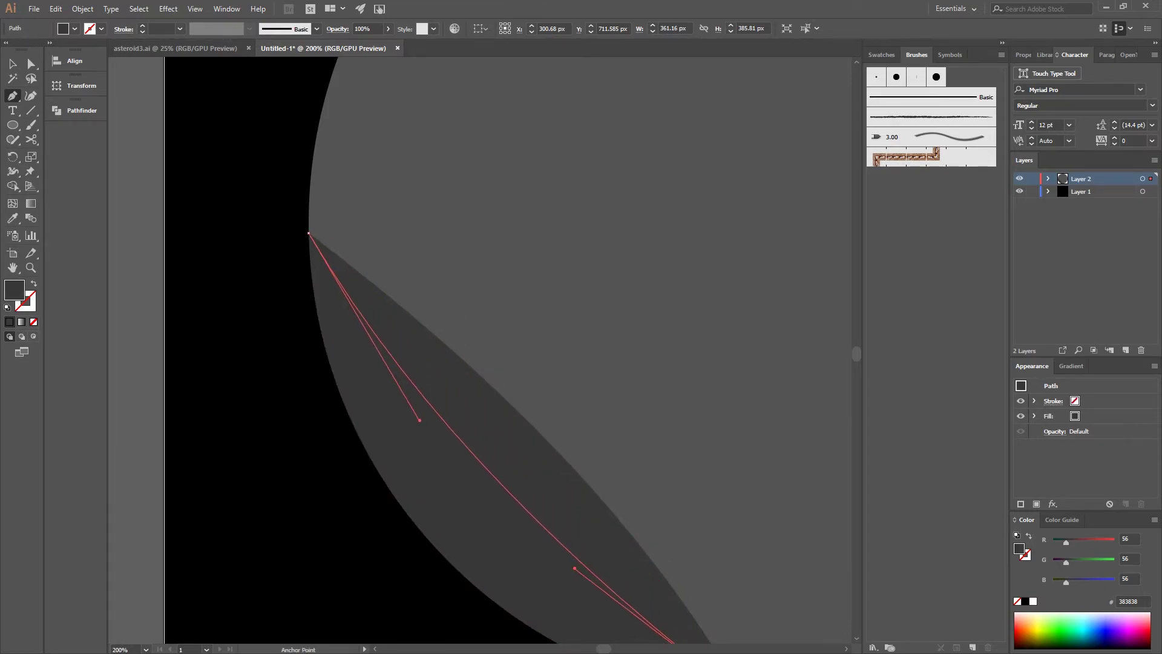
pyautogui.hotkey('ctrl', '0')
pyautogui.press('v')
pyautogui.hotkey('ctrl', 'shift', 'a')
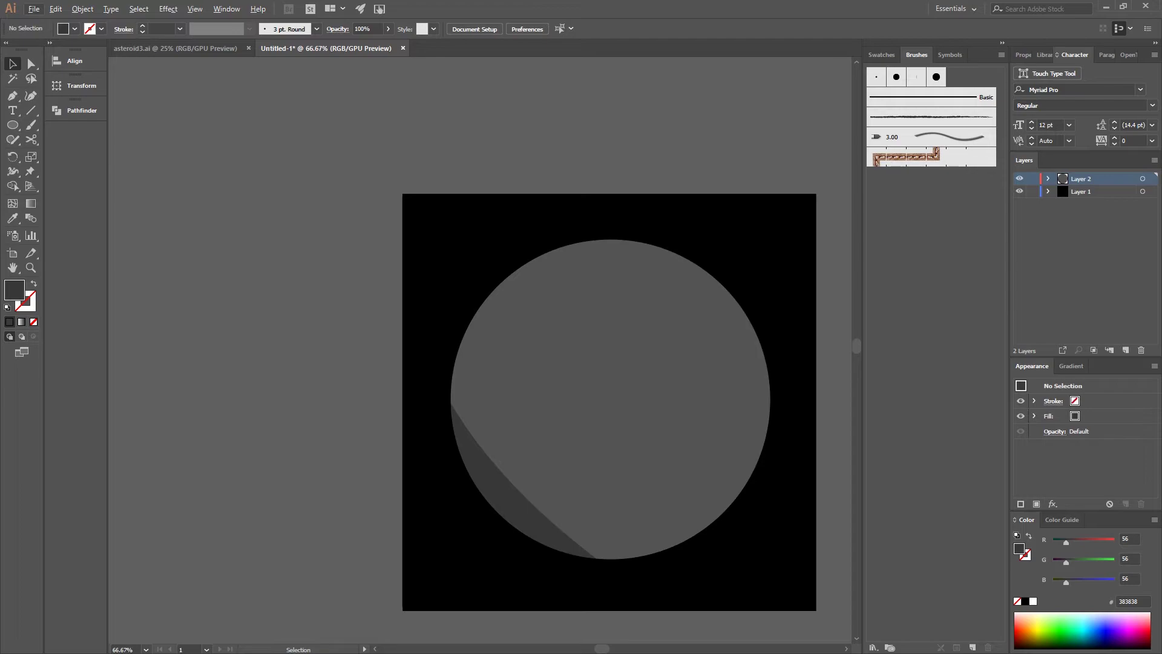
# - Zoom around the circle to check the shadow and ready the Pen tool
pyautogui.hotkey('ctrl', '-')
pyautogui.hotkey('ctrl', '-')
pyautogui.hotkey('ctrl', '-')
pyautogui.hotkey('ctrl', '+')
pyautogui.hotkey('ctrl', '+')
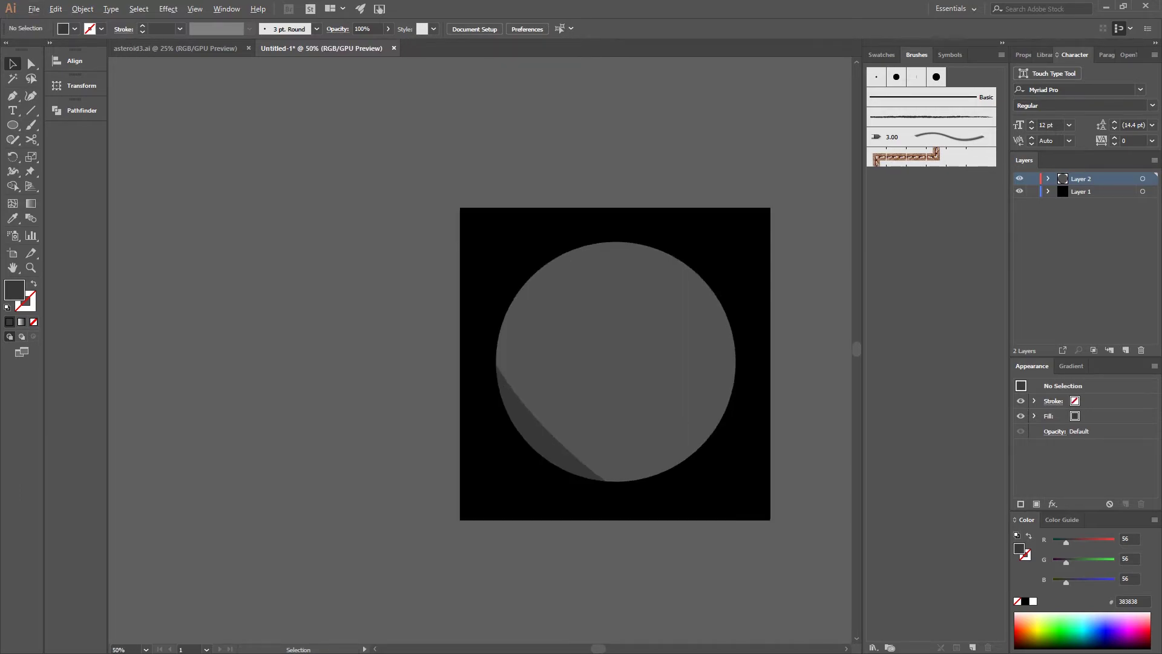
pyautogui.hotkey('ctrl', '+')
pyautogui.scroll(1, 586, 380)
pyautogui.press('p')
pyautogui.scroll(1, 586, 380)
pyautogui.hotkey('ctrl', '+')
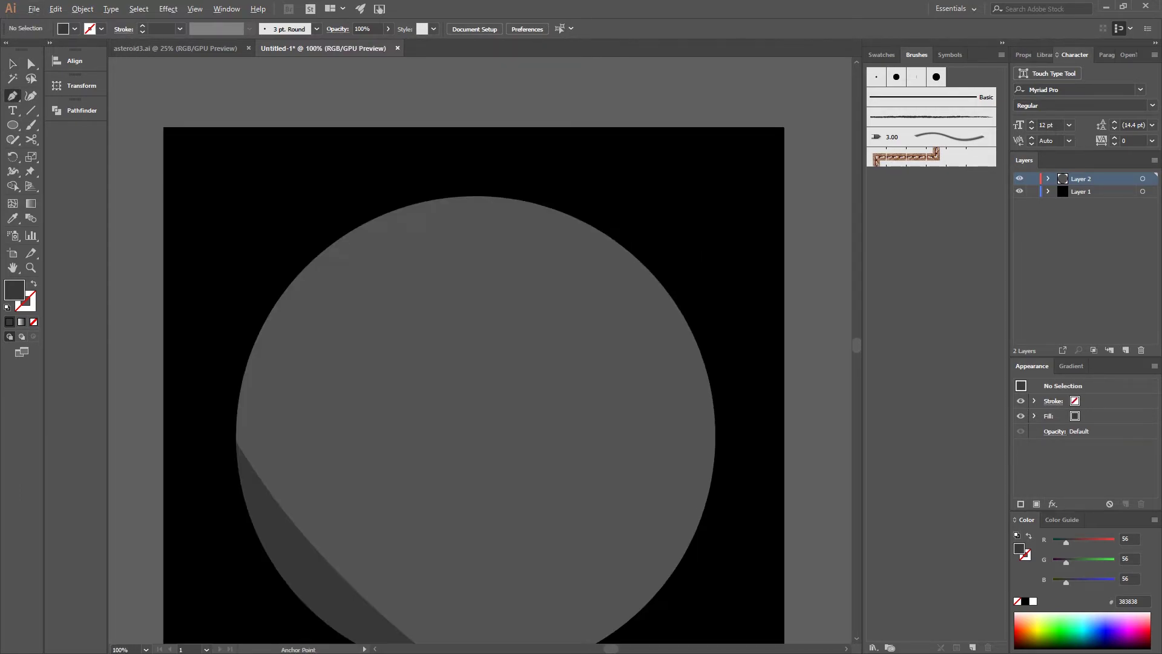
pyautogui.hotkey('ctrl', '-')
# - Pen-draw a closed triangle over the circle's upper right and fill it mid-grey 7F7F7F
pyautogui.click(410, 181)
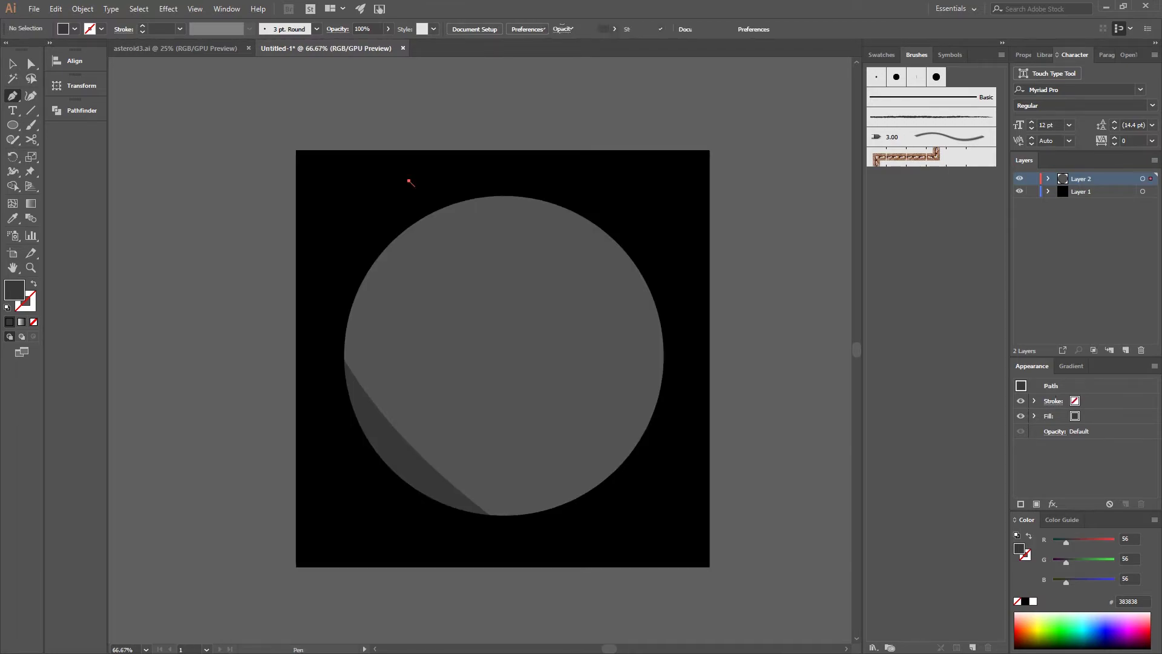
pyautogui.click(694, 465)
pyautogui.click(696, 166)
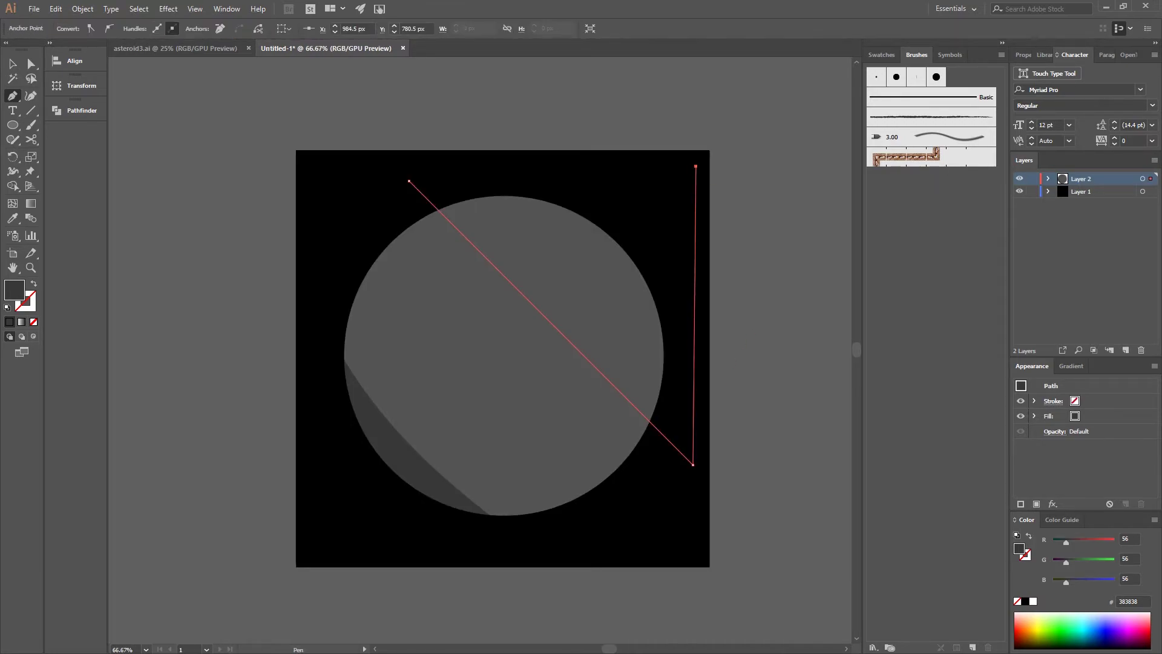
pyautogui.click(409, 182)
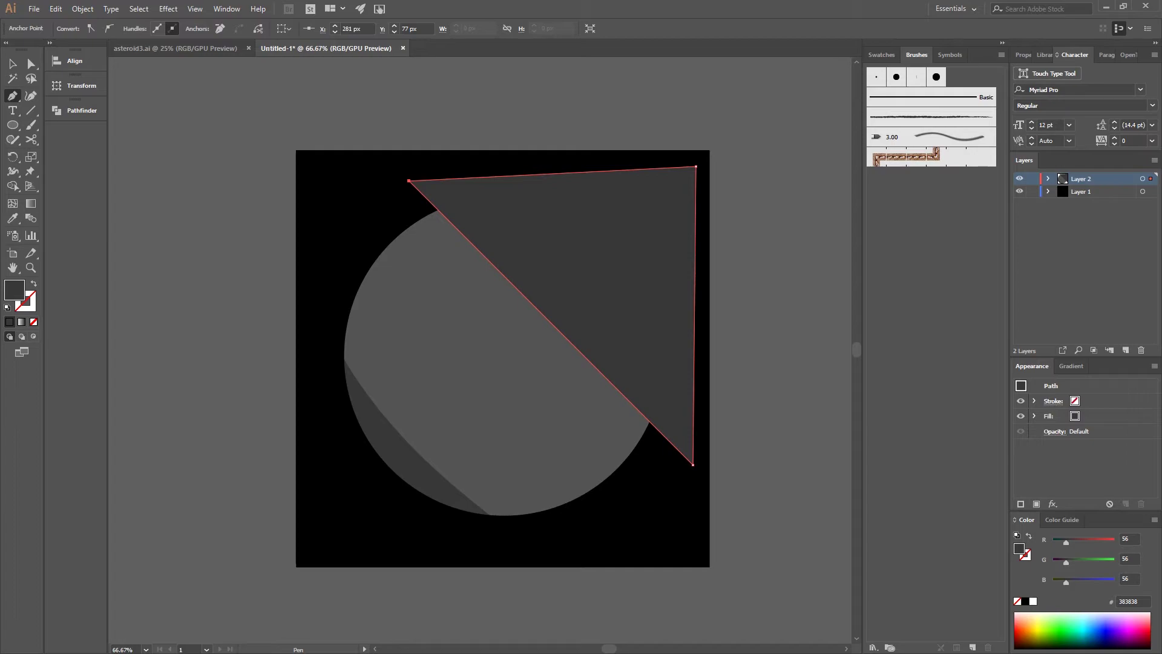
pyautogui.doubleClick(14, 290)
pyautogui.write('7F7F7F')
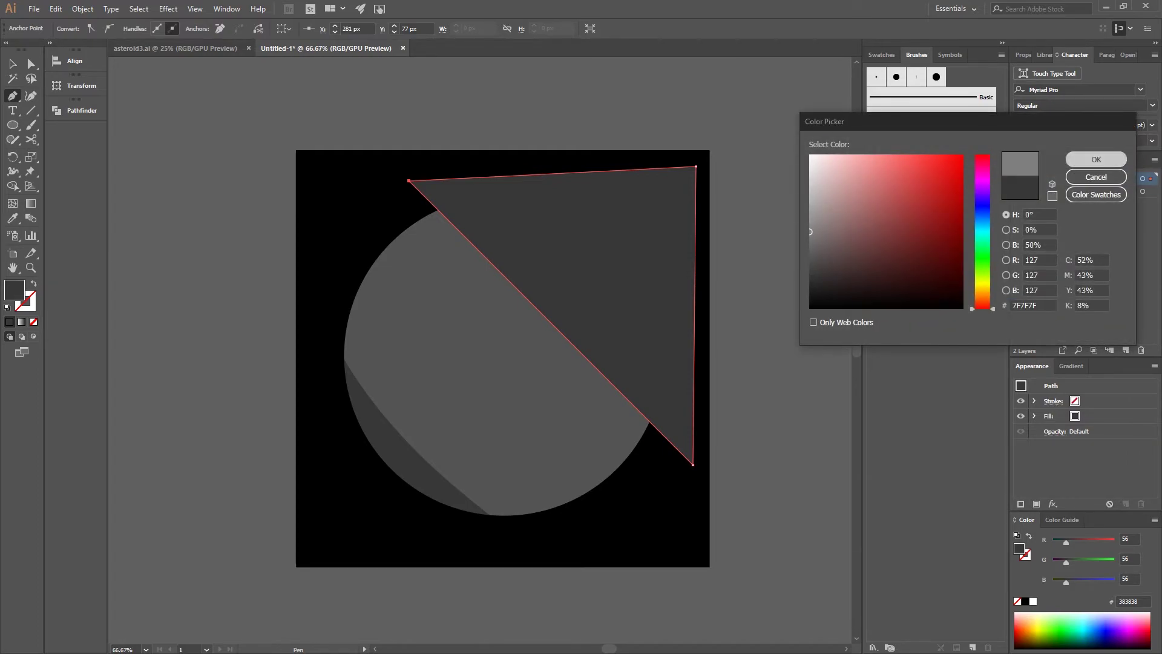
pyautogui.press('Return')
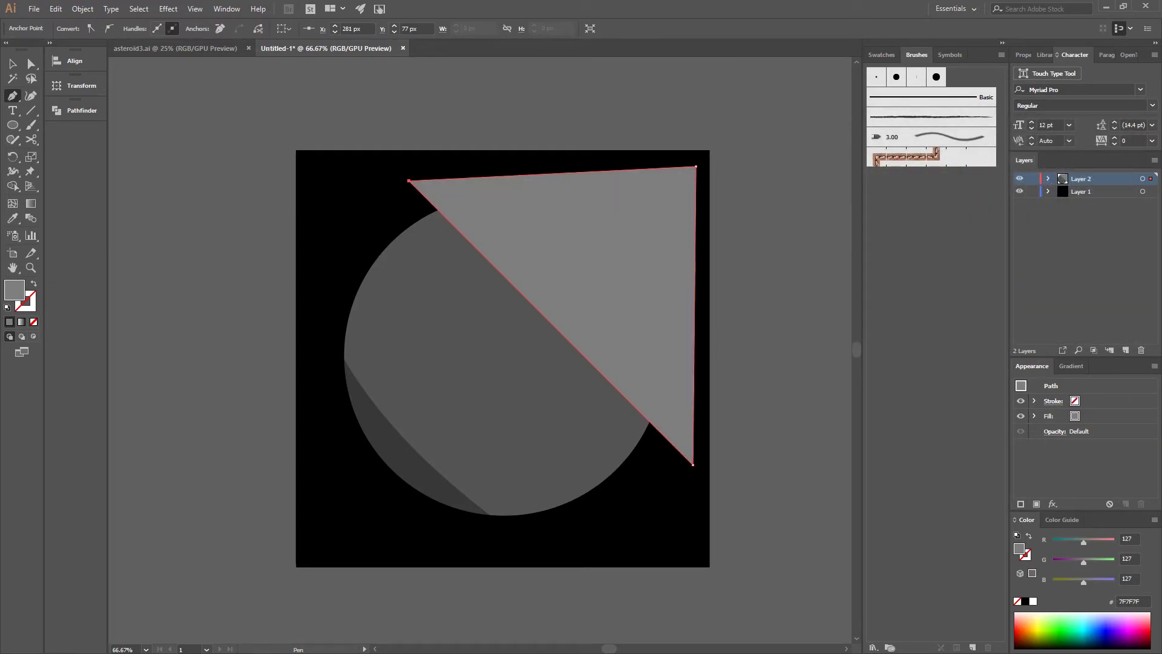
pyautogui.press('alt')
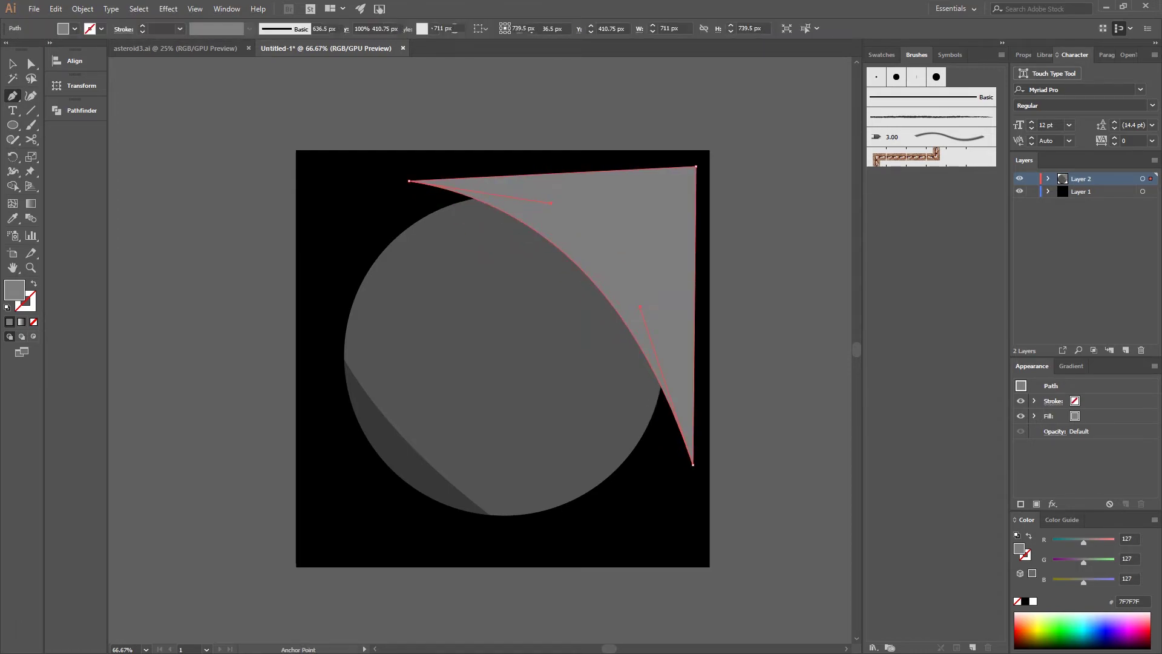
pyautogui.press('v')
# - Select the triangle with the circle and Shape Builder-delete its part outside the circle
pyautogui.hotkey('ctrl', '-')
pyautogui.hotkey('ctrl', '=')
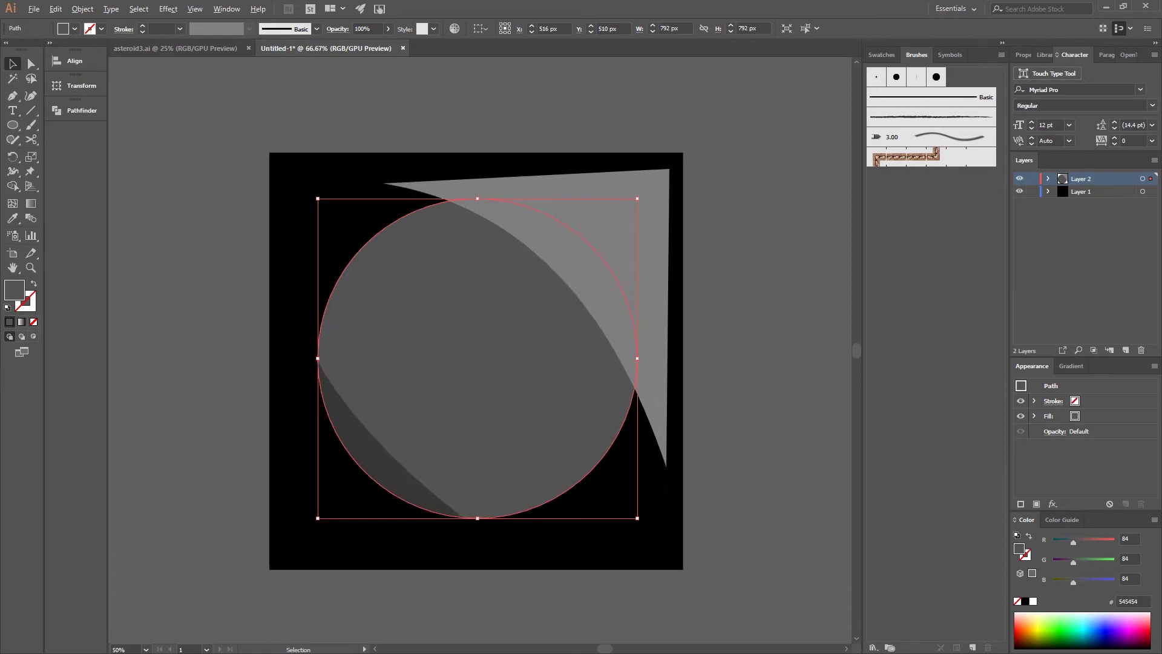
pyautogui.keyDown('shift'); pyautogui.click(649, 272); pyautogui.keyUp('shift')
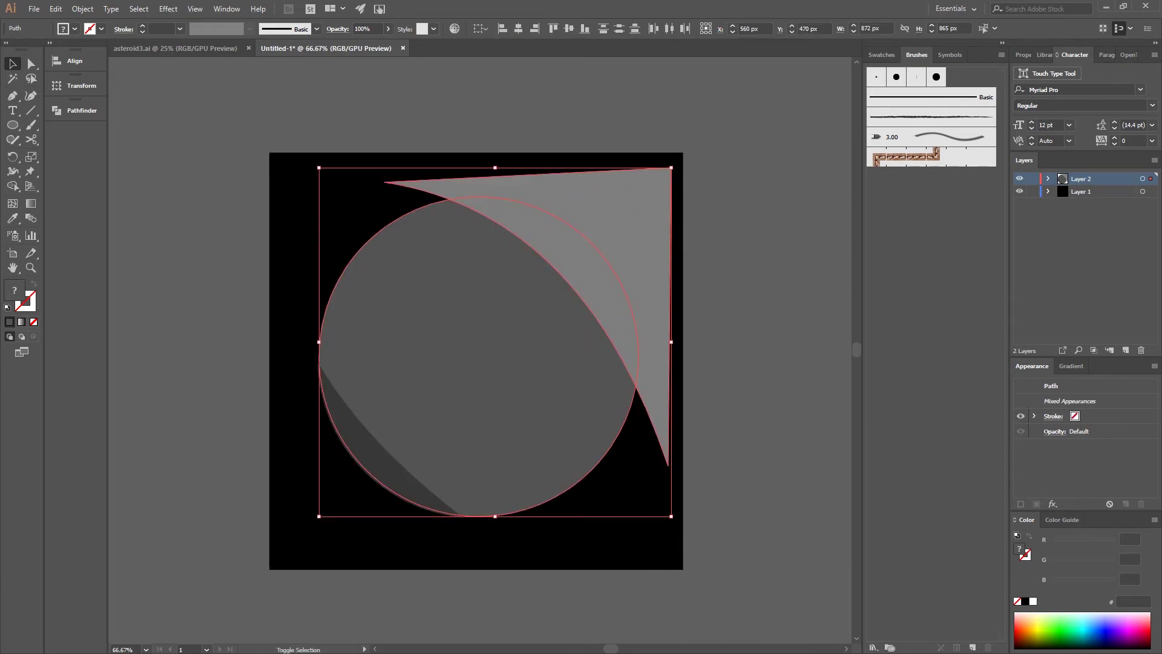
pyautogui.hotkey('shift', 'm')
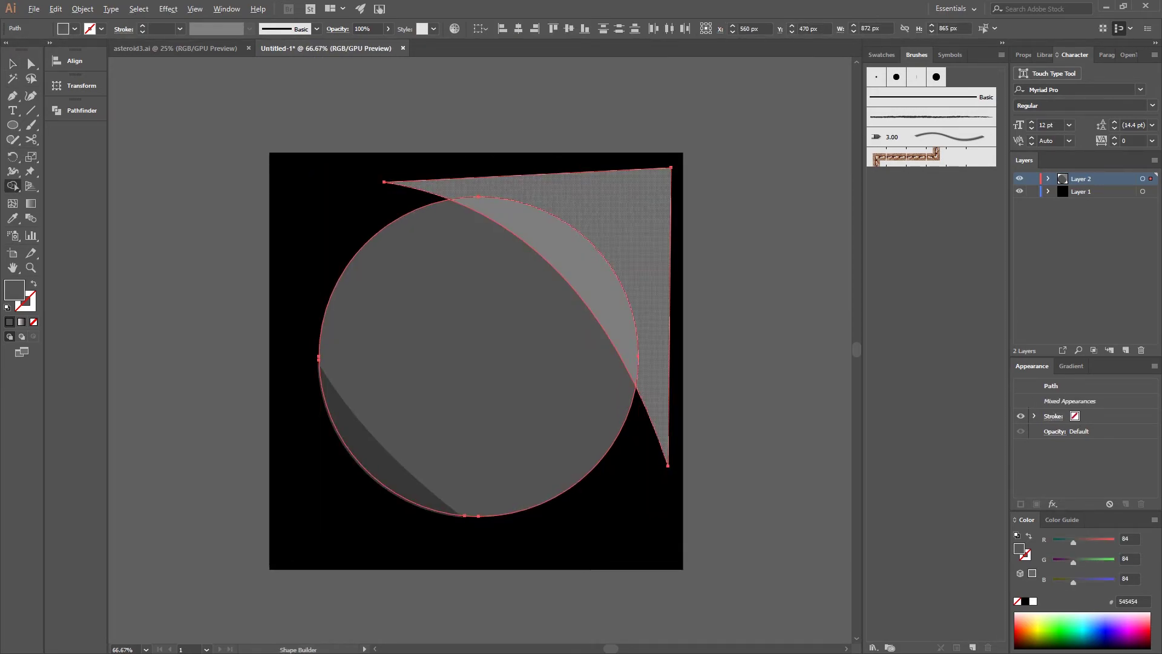
pyautogui.keyDown('alt'); pyautogui.click(647, 273); pyautogui.keyUp('alt')
pyautogui.press('v')
pyautogui.hotkey('ctrl', 'shift', 'a')
pyautogui.hotkey('ctrl', '-')
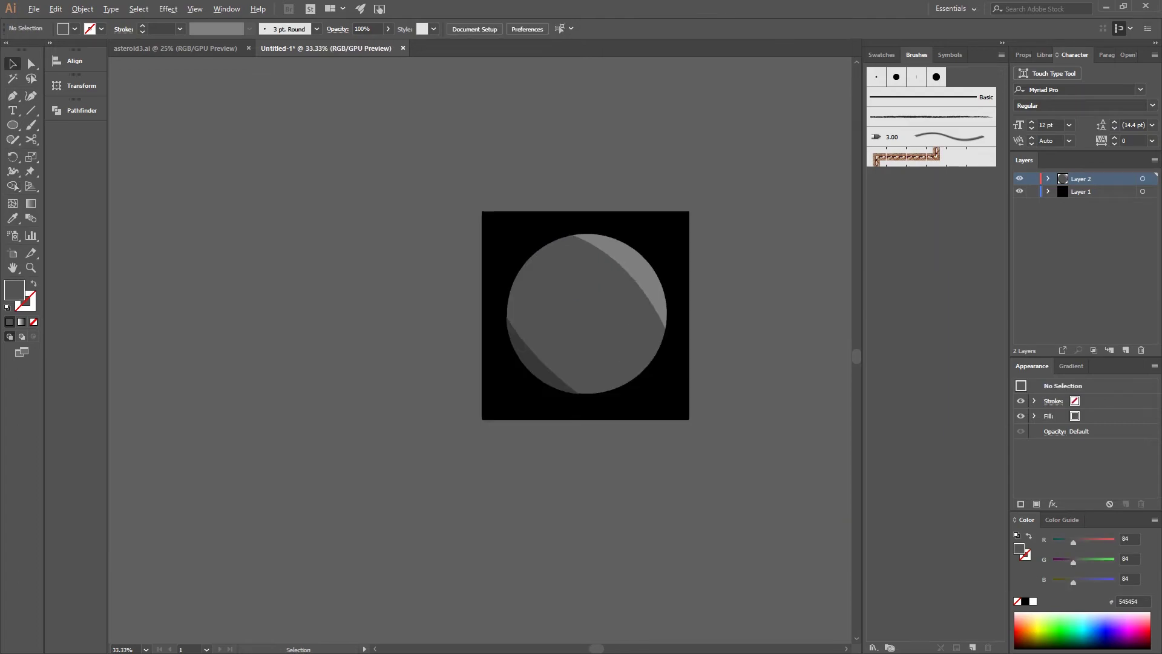
pyautogui.hotkey('ctrl', '+')
# - Bow the highlight's straight inner edge into a curve with the Anchor Point tool and deselect
pyautogui.press('p')
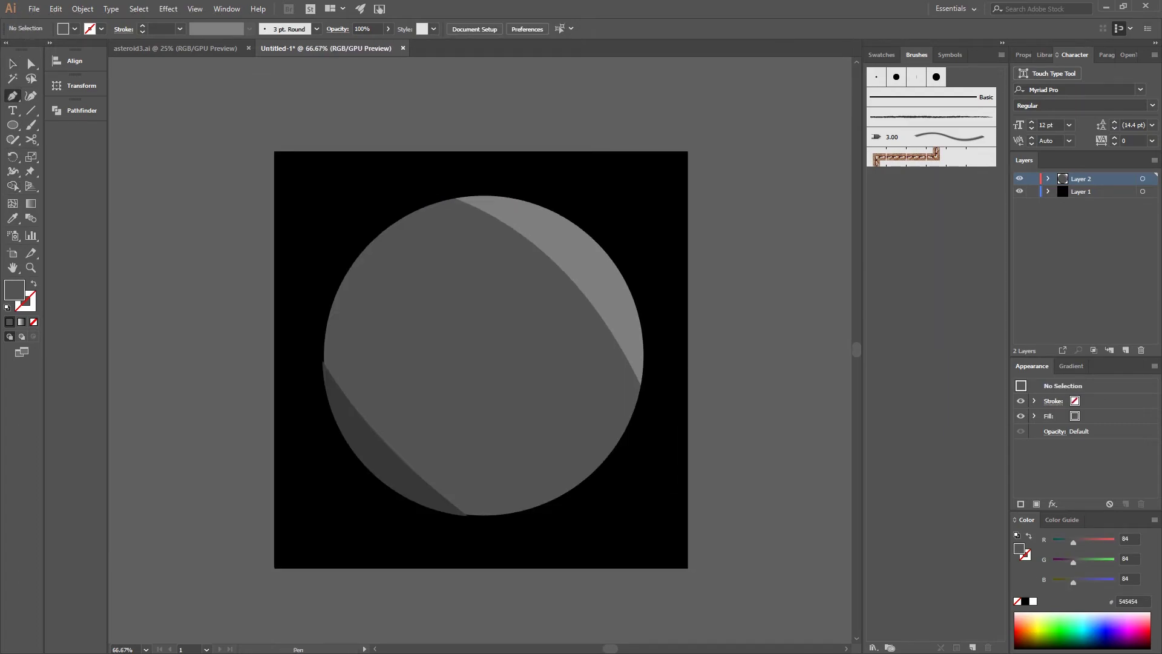
pyautogui.hotkey('ctrl', '+')
pyautogui.hotkey('ctrl', '+')
pyautogui.press('v')
pyautogui.click(544, 227)
pyautogui.press('p')
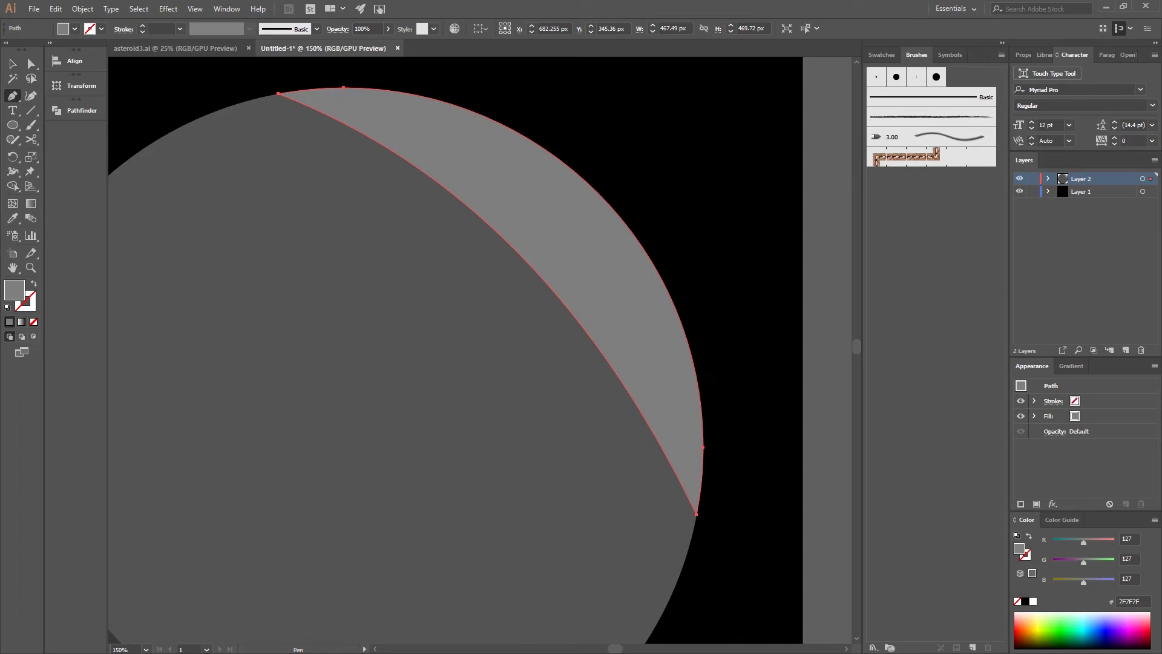
pyautogui.moveTo(487, 304); pyautogui.dragTo(559, 231)
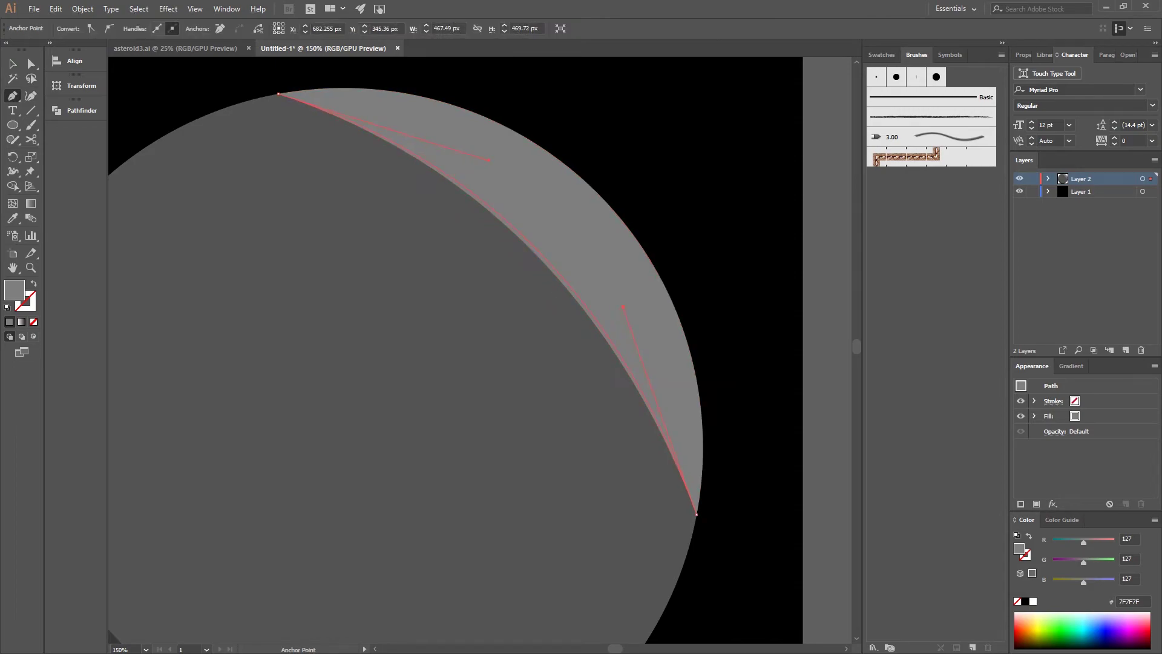
pyautogui.hotkey('ctrl', '-')
pyautogui.hotkey('ctrl', '-')
pyautogui.hotkey('ctrl', '-')
pyautogui.press('v')
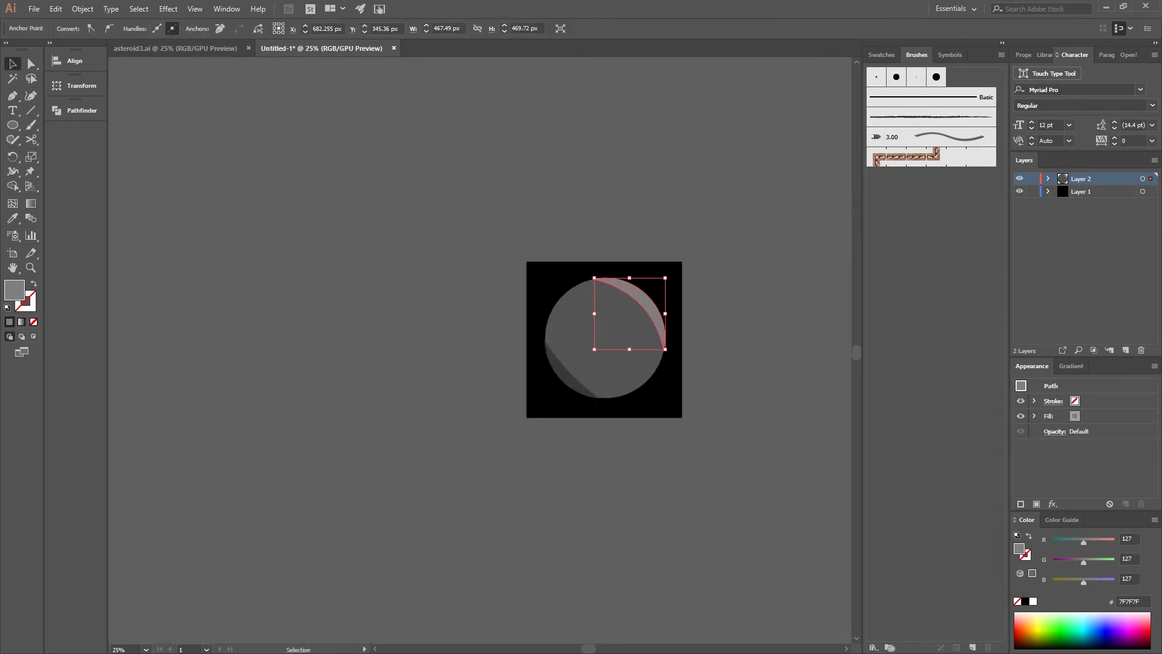
pyautogui.hotkey('ctrl', 'shift', 'a')
# - Click through the circle, black square, highlight and shadow to check them, then deselect
pyautogui.hotkey('ctrl', '+')
pyautogui.hotkey('ctrl', '+')
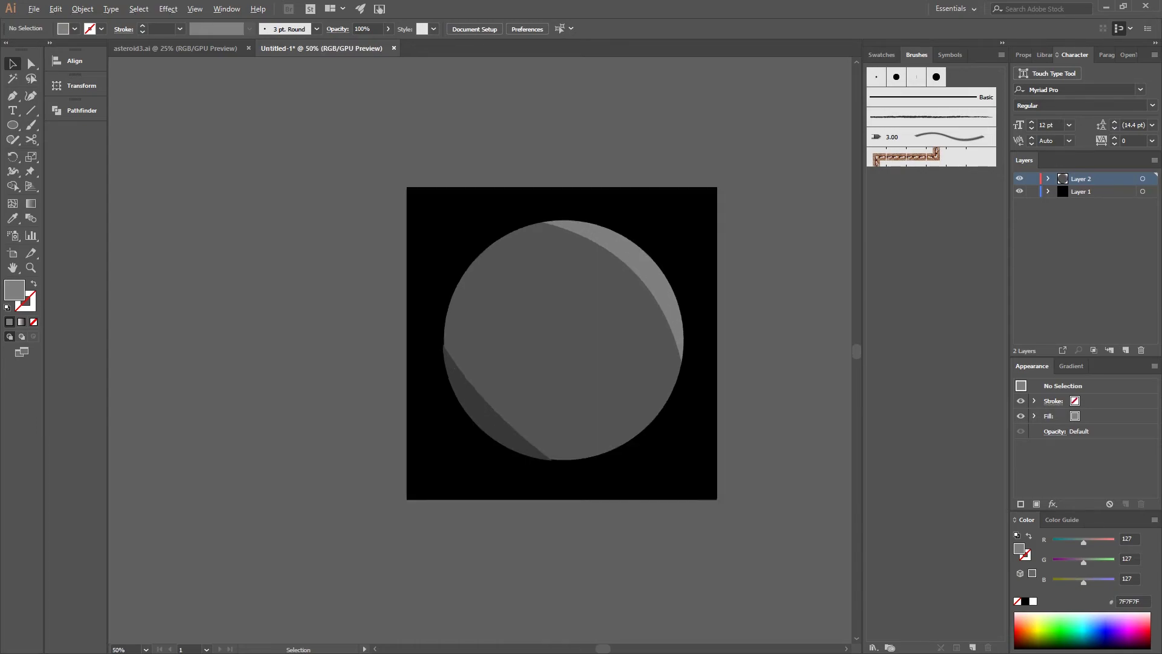
pyautogui.hotkey('ctrl', '+')
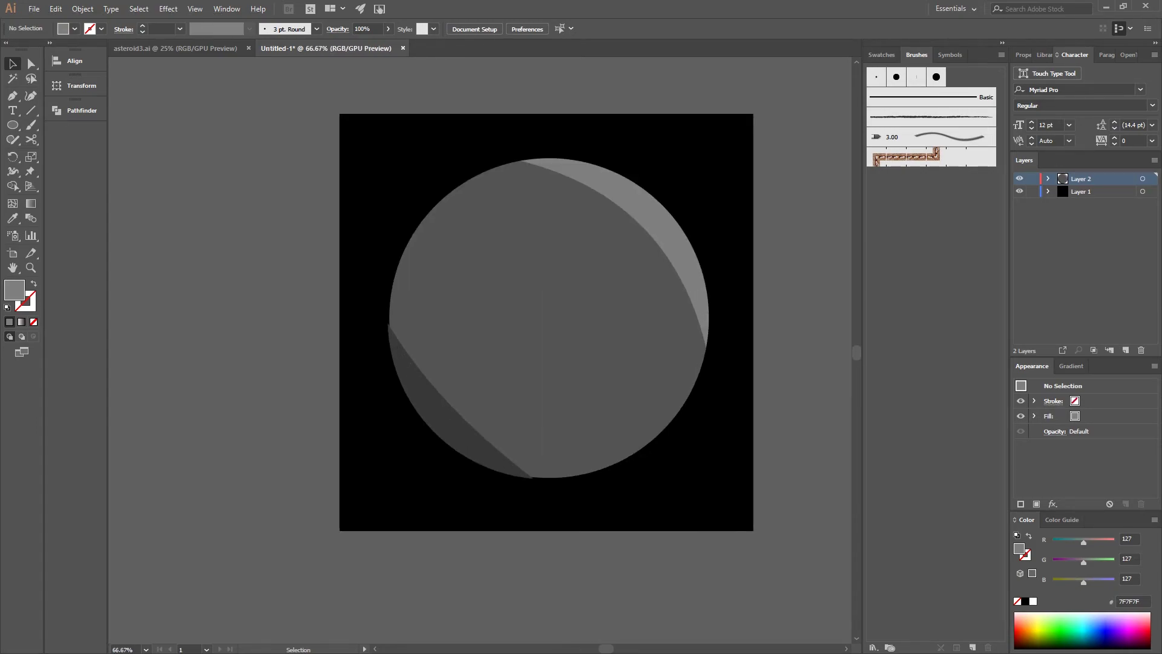
pyautogui.scroll(2, 545, 327)
pyautogui.hotkey('ctrl', '+')
pyautogui.hotkey('ctrl', '-')
pyautogui.click(538, 345)
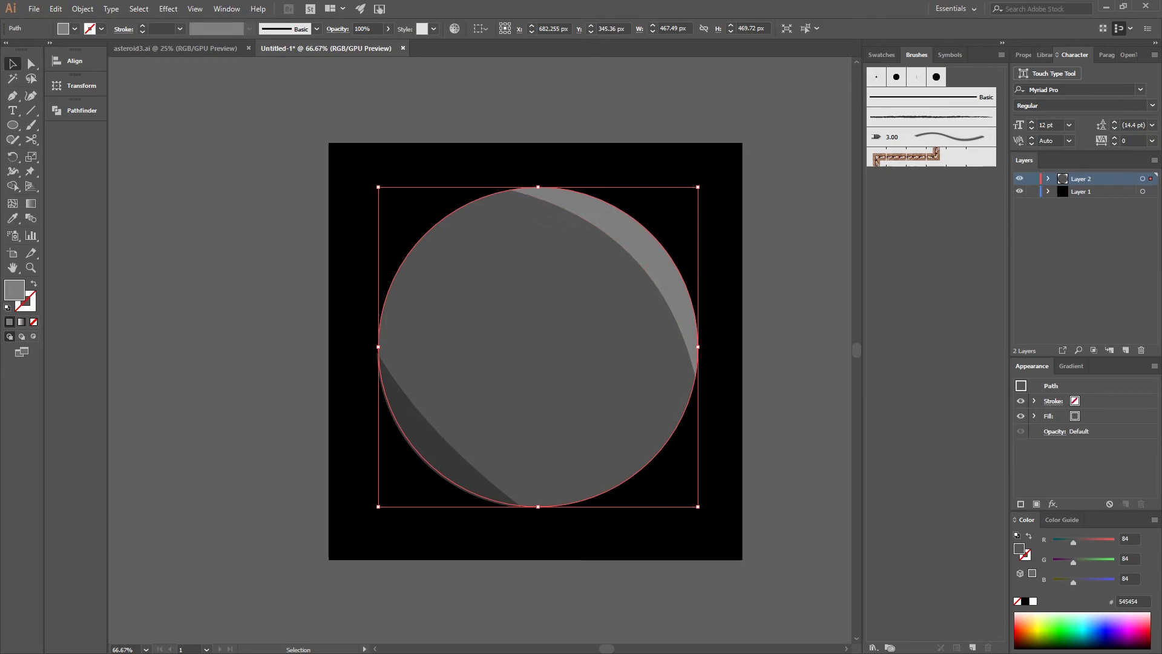
pyautogui.click(354, 536)
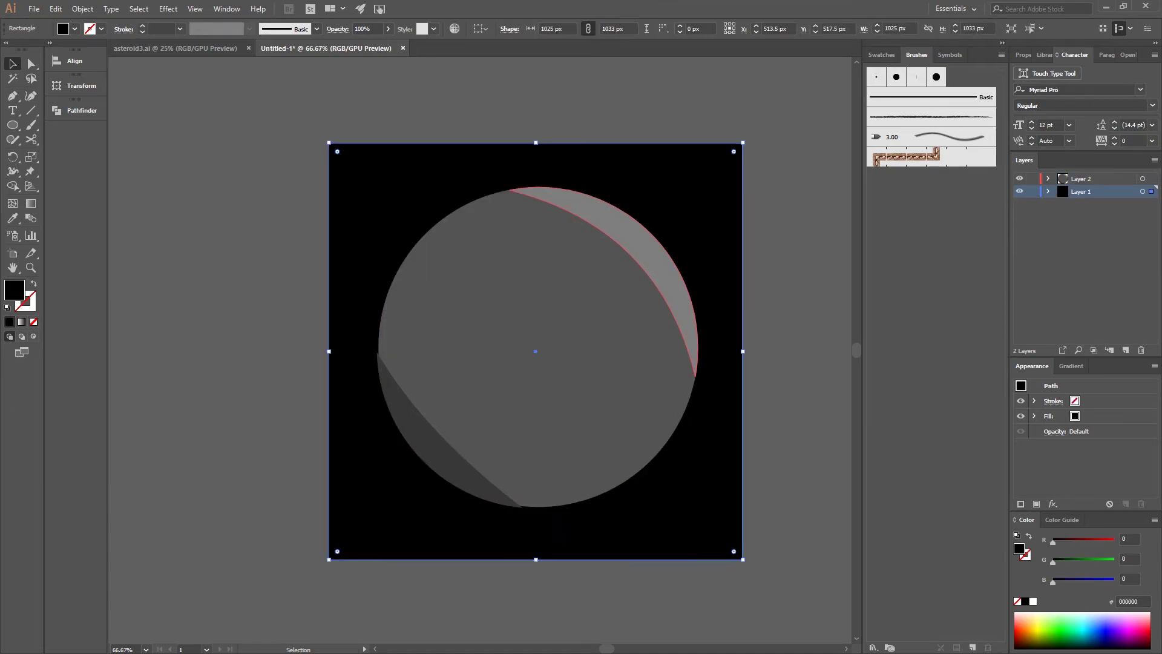
pyautogui.click(636, 246)
pyautogui.click(418, 427)
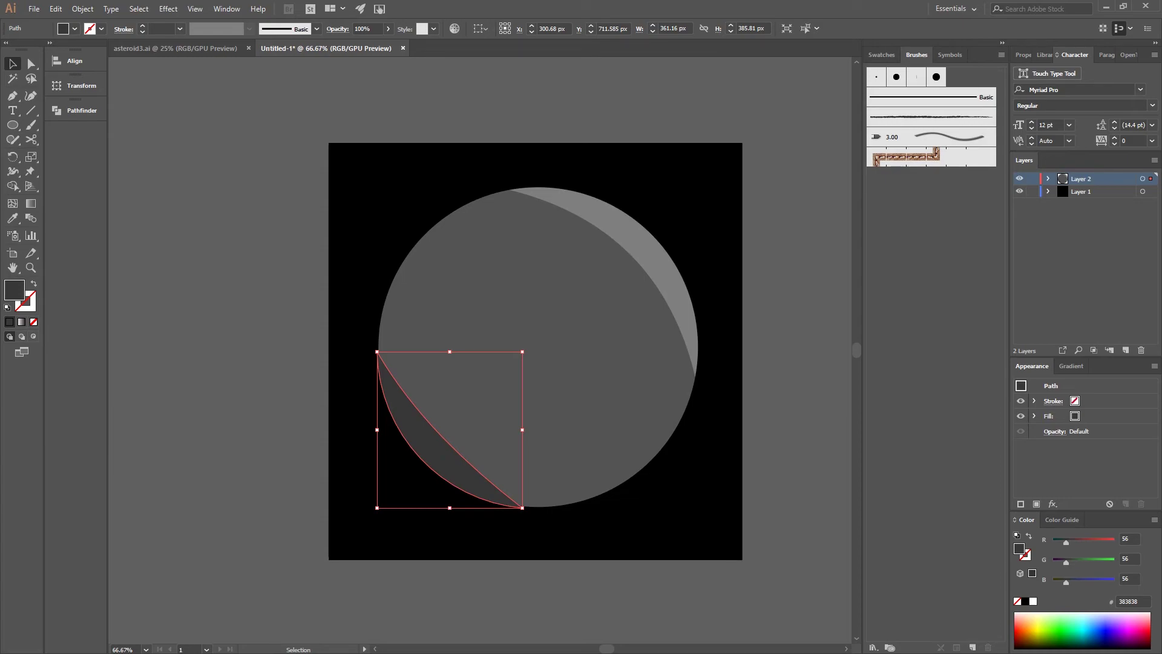
pyautogui.hotkey('ctrl', 'shift', 'a')
pyautogui.scroll(-2, 718, 341)
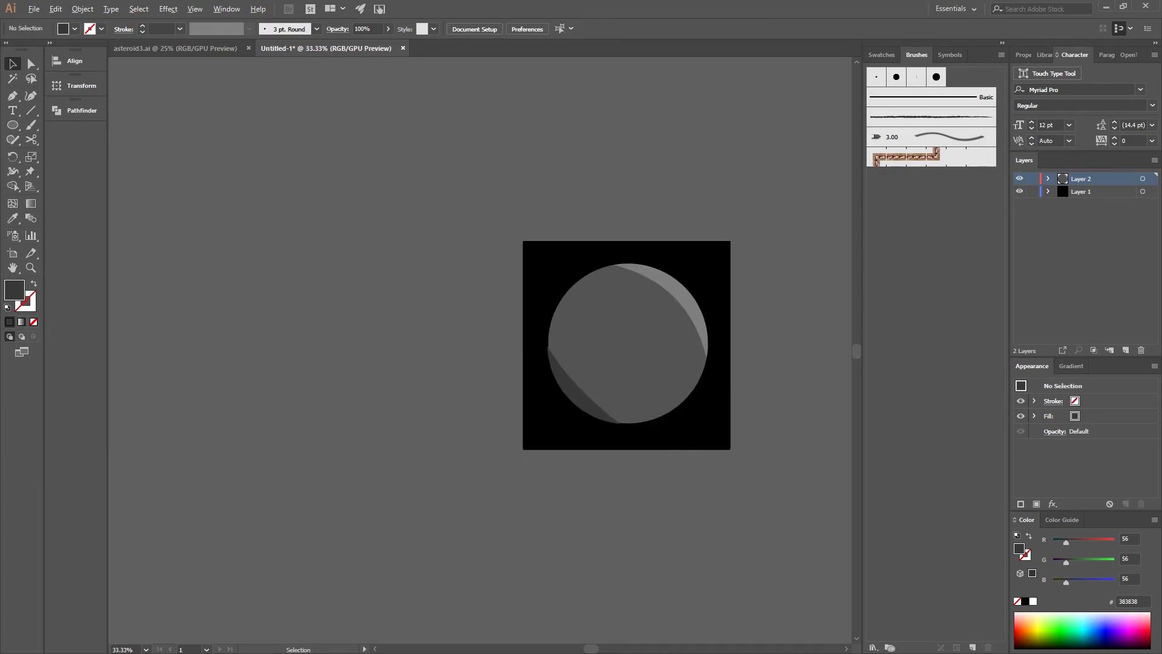
pyautogui.scroll(1, 636, 363)
pyautogui.scroll(1, 595, 363)
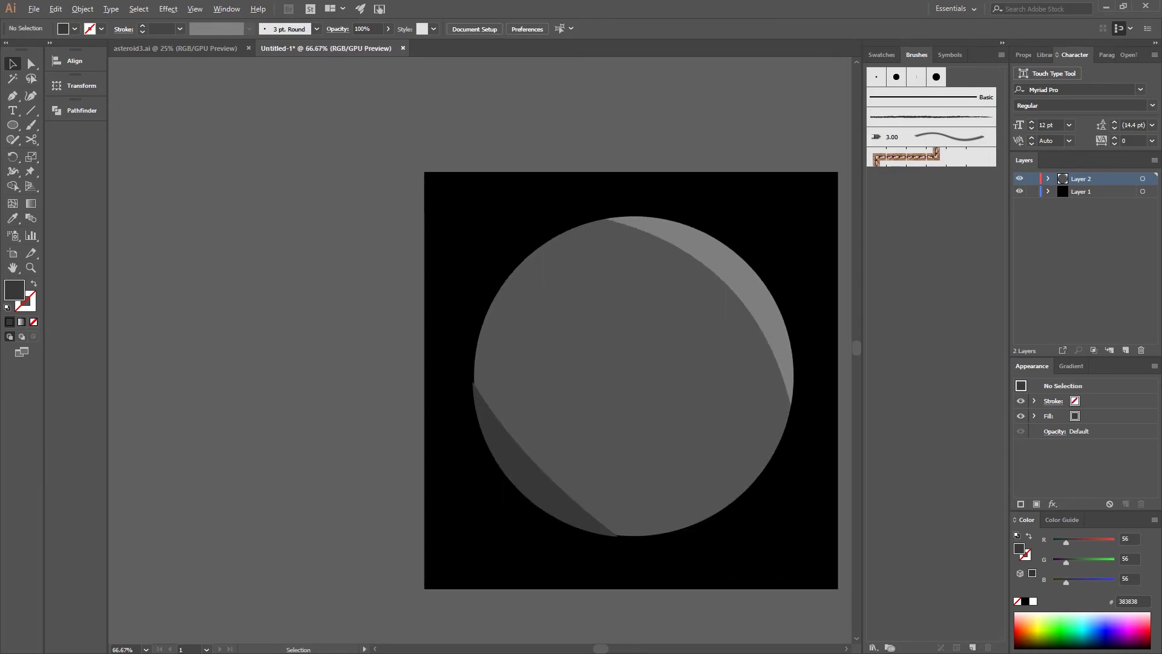
pyautogui.scroll(-1, 746, 459)
pyautogui.scroll(-1, 746, 458)
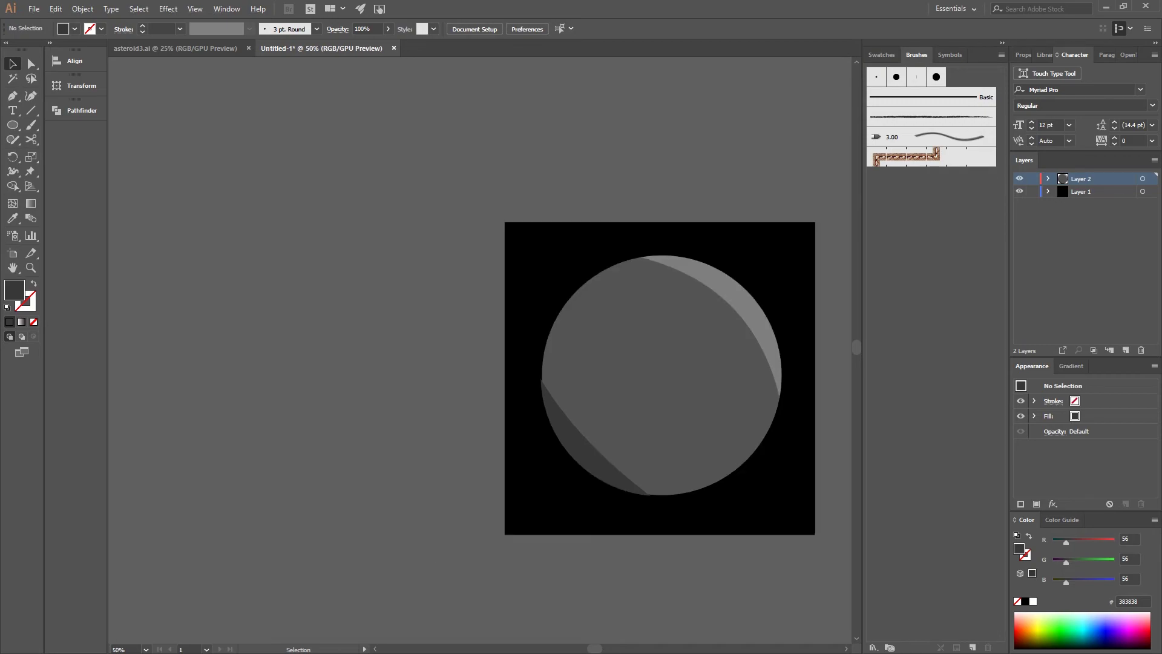
pyautogui.hscroll(2, 618, 377)
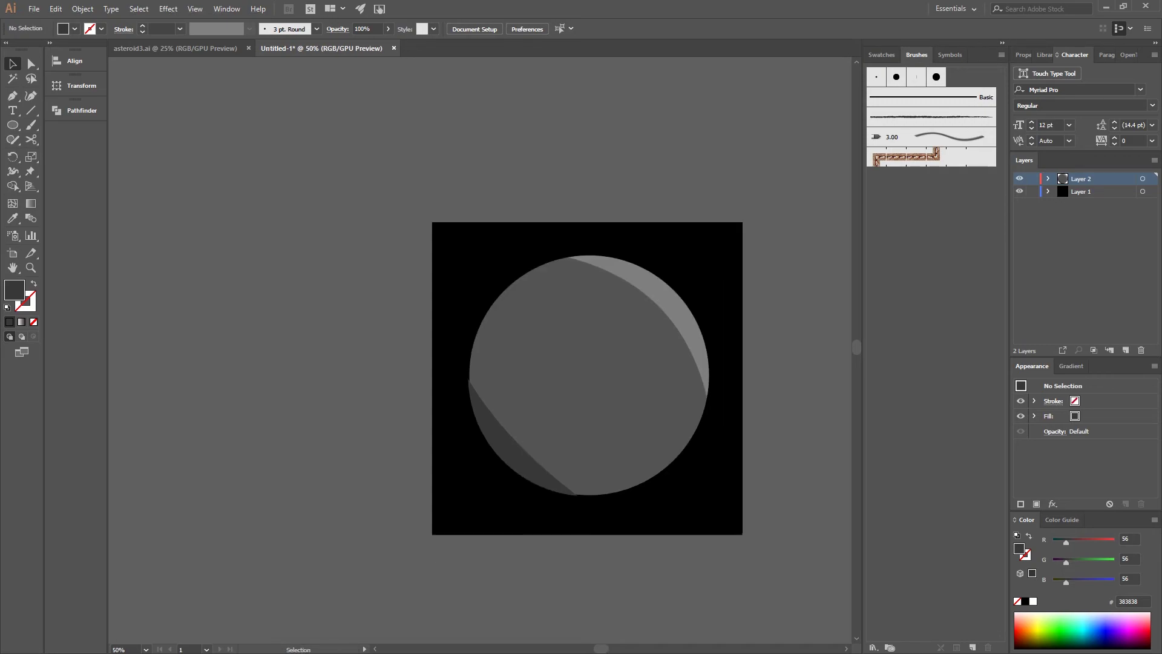